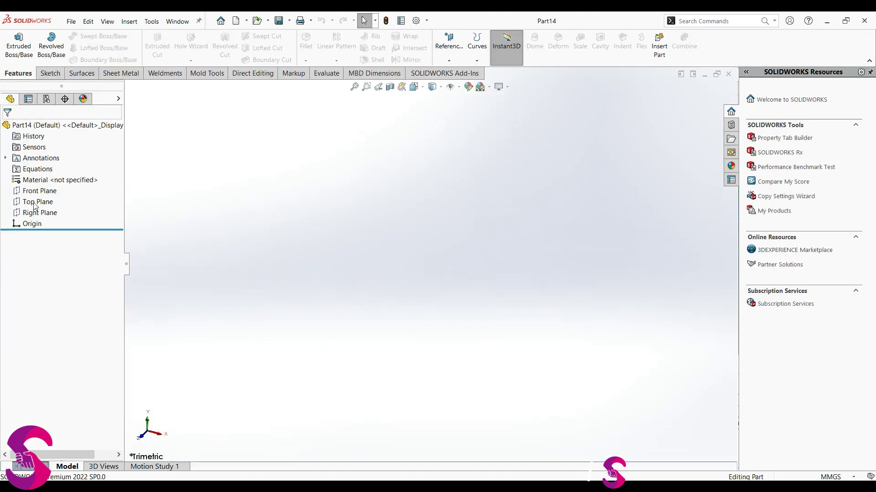
# Sketch a 30 mm diameter circle centred on the origin on the Top Plane
pyautogui.click(37, 201)
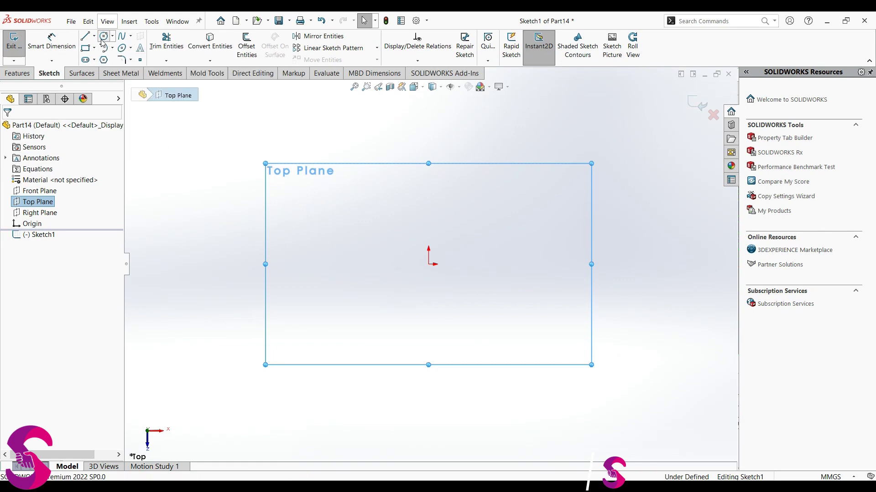
pyautogui.click(104, 36)
pyautogui.click(429, 264)
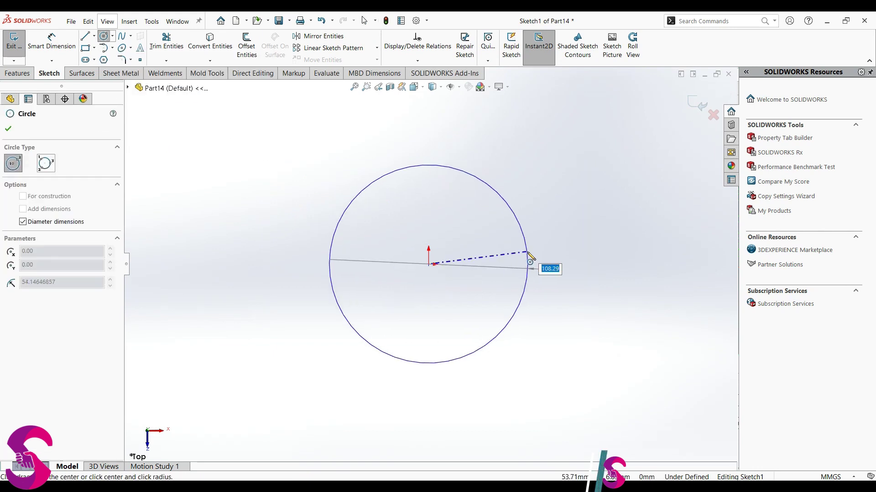
pyautogui.press('Return')
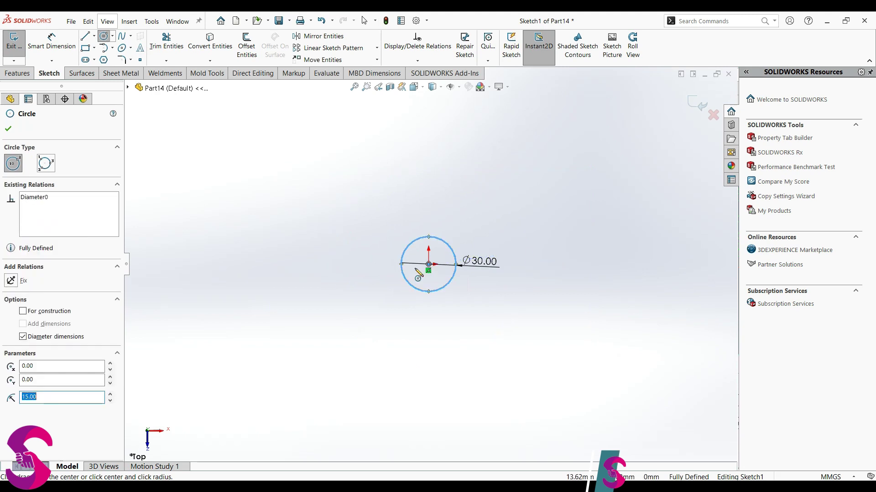
pyautogui.scroll(-2, 344, 280)
# Draw a stepped line chain from the circle: right, down, then back left
pyautogui.click(85, 38)
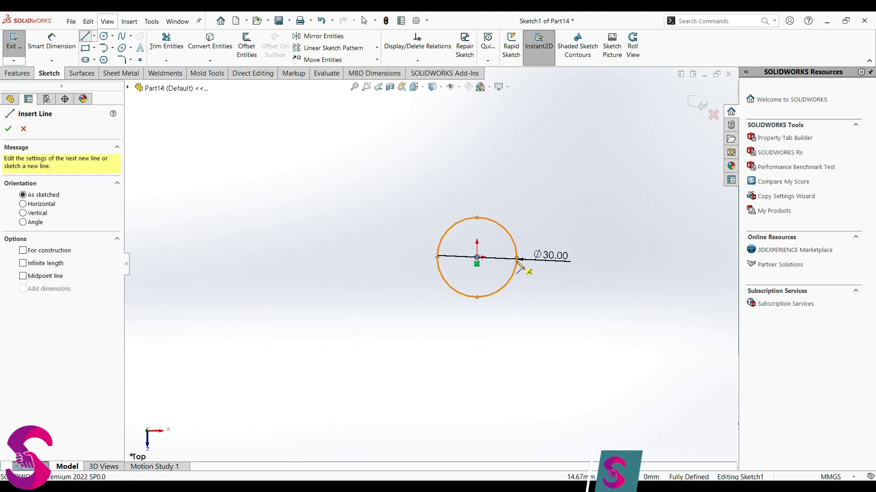
pyautogui.click(517, 258)
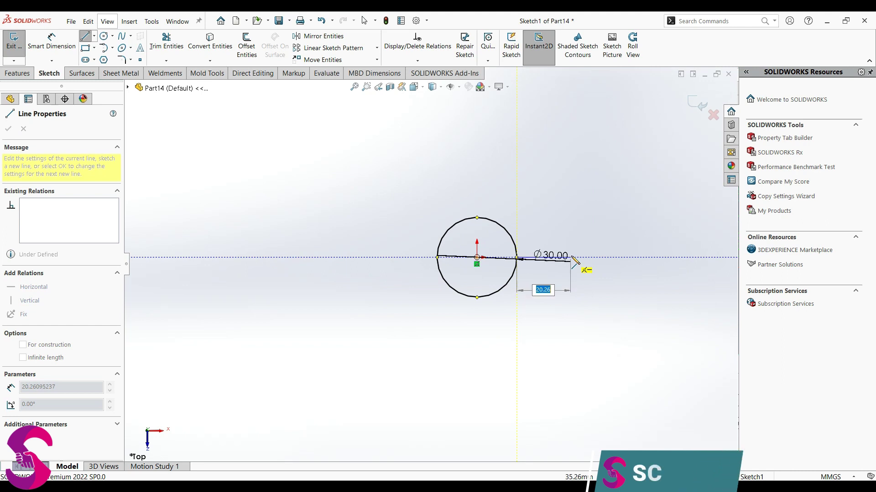
pyautogui.click(571, 258)
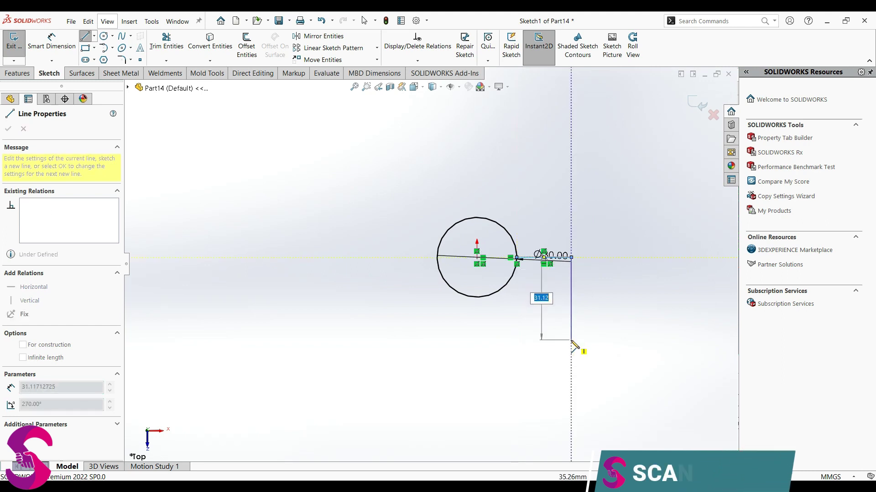
pyautogui.click(571, 340)
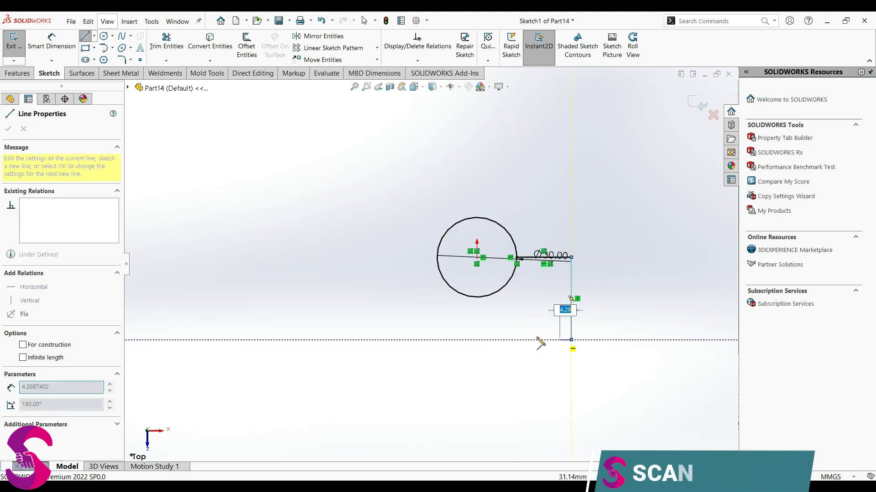
pyautogui.click(477, 340)
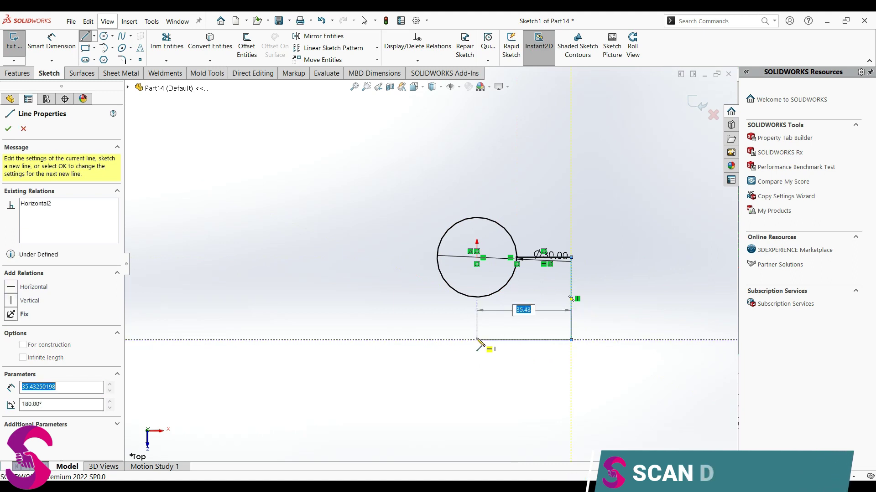
pyautogui.press('Escape')
# Dimension the circle as Ø30 and set the top line's length to 15
pyautogui.press('d')
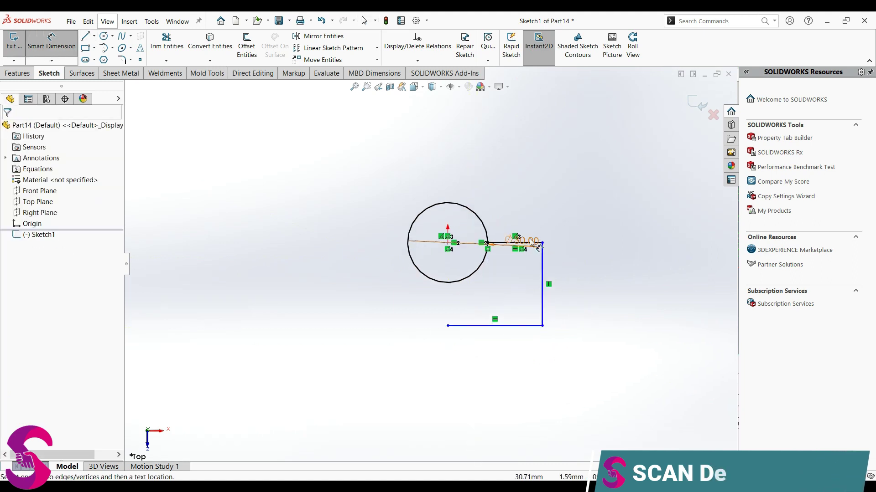
pyautogui.moveTo(524, 241); pyautogui.dragTo(449, 241)
pyautogui.click(448, 242)
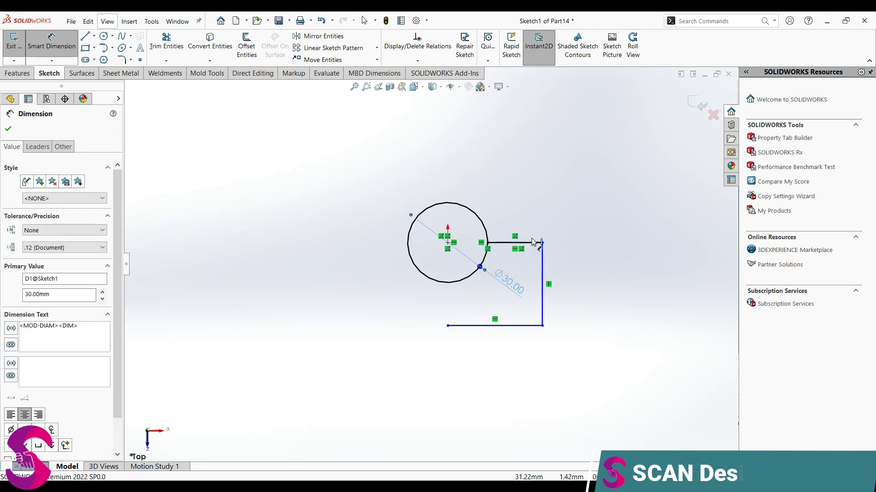
pyautogui.click(532, 242)
pyautogui.click(532, 231)
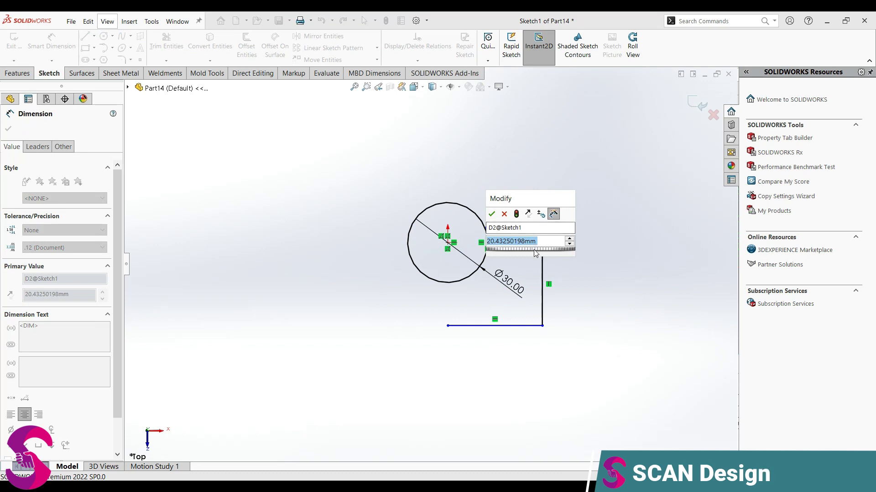
pyautogui.write('15')
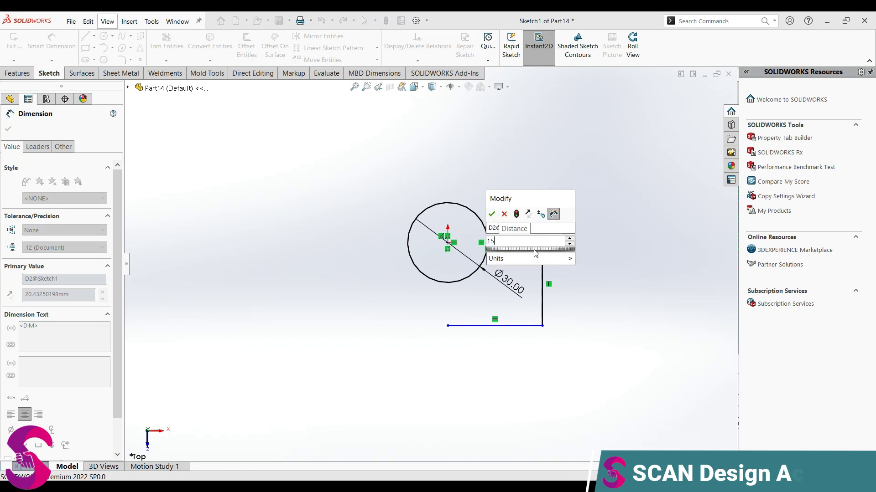
pyautogui.press('Return')
pyautogui.scroll(2, 549, 283)
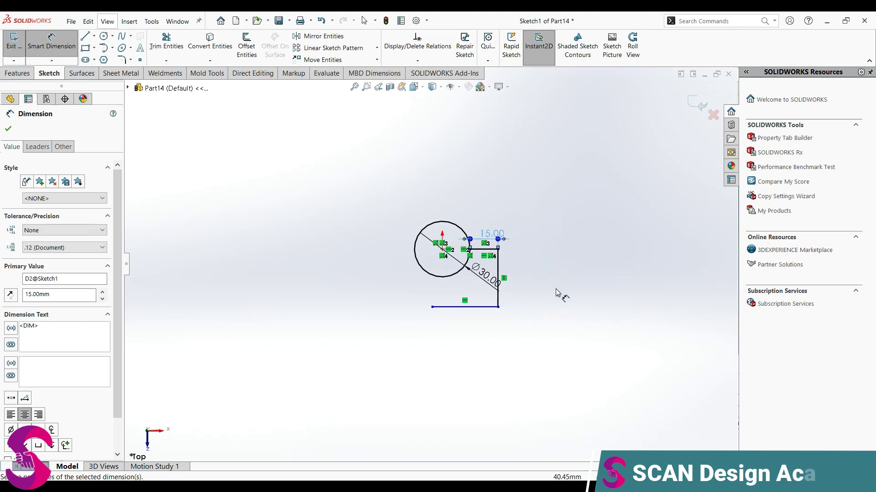
# Draw a slanted line, a tangent arc and a bottom horizontal line
pyautogui.click(85, 36)
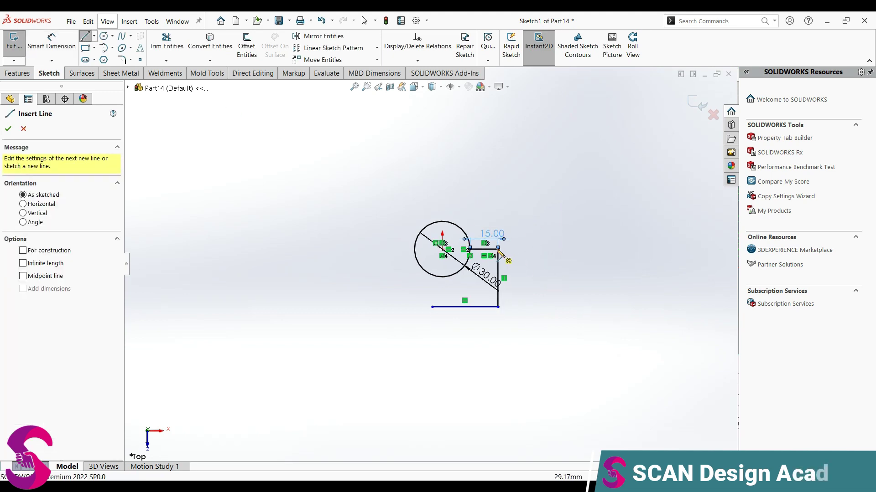
pyautogui.click(497, 249)
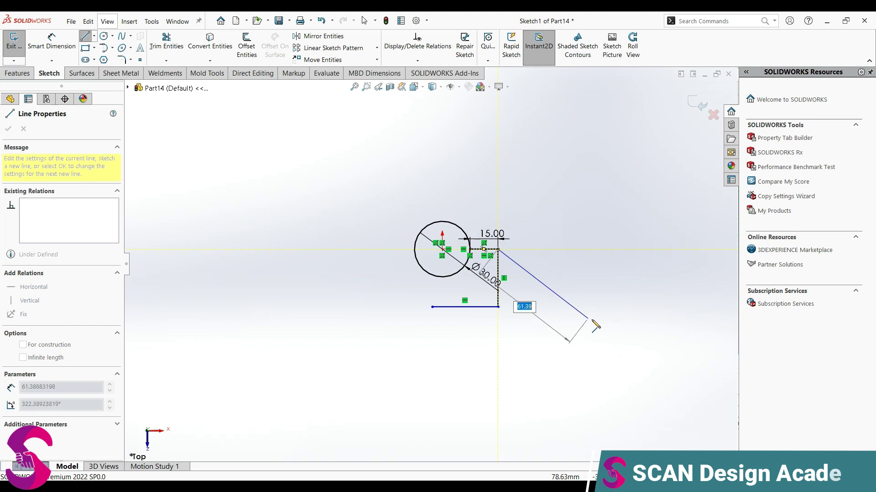
pyautogui.click(603, 322)
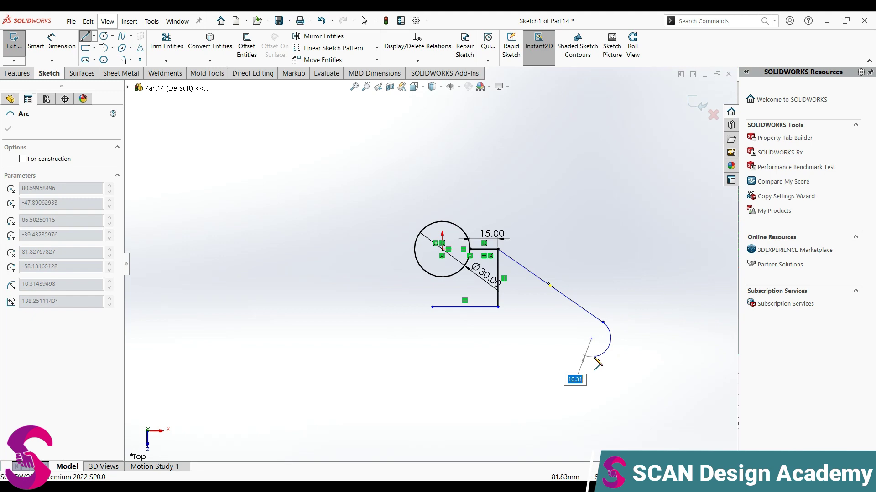
pyautogui.click(595, 357)
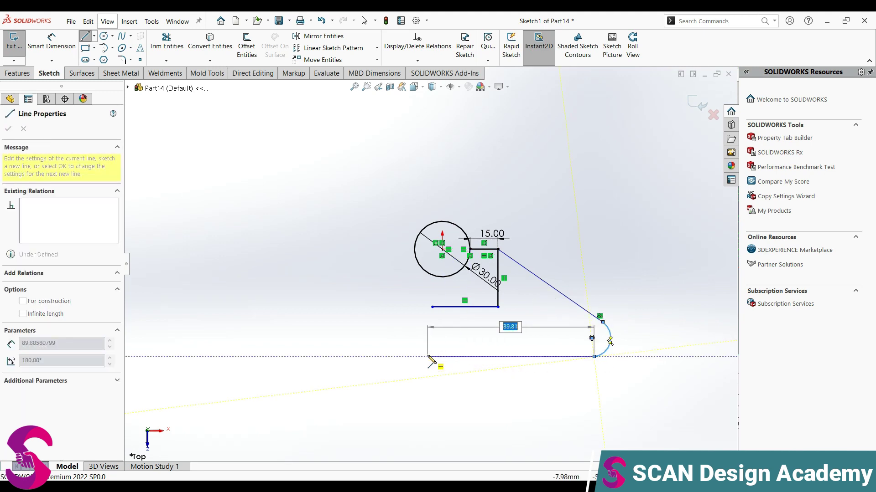
pyautogui.click(442, 357)
pyautogui.press('Escape')
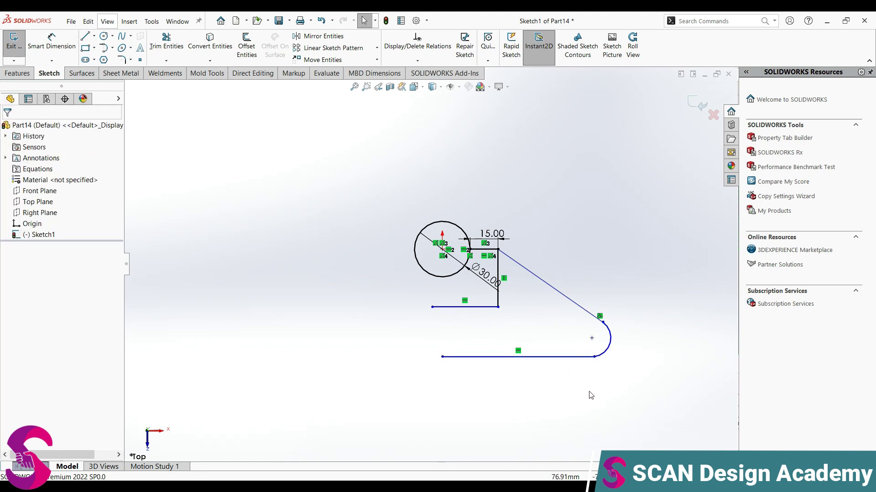
# Dimension the tangent arc to radius 10
pyautogui.moveTo(645, 439); pyautogui.dragTo(638, 356, button='right')
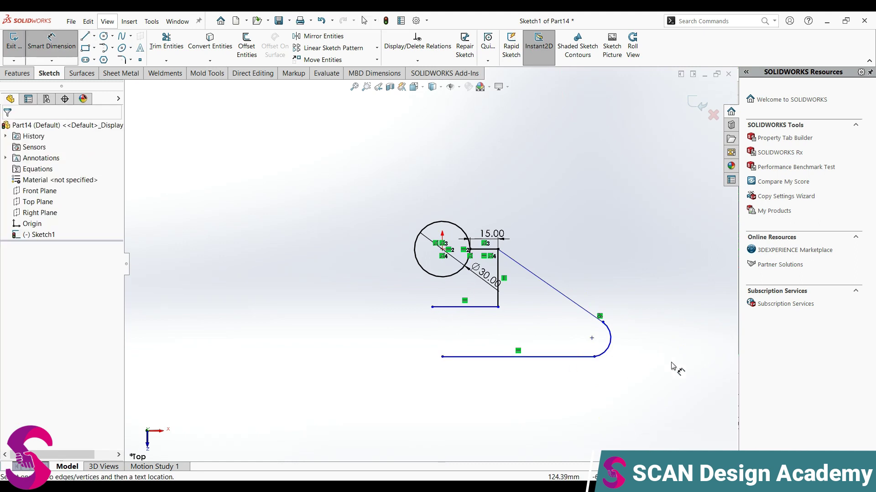
pyautogui.click(611, 347)
pyautogui.click(631, 364)
pyautogui.write('10')
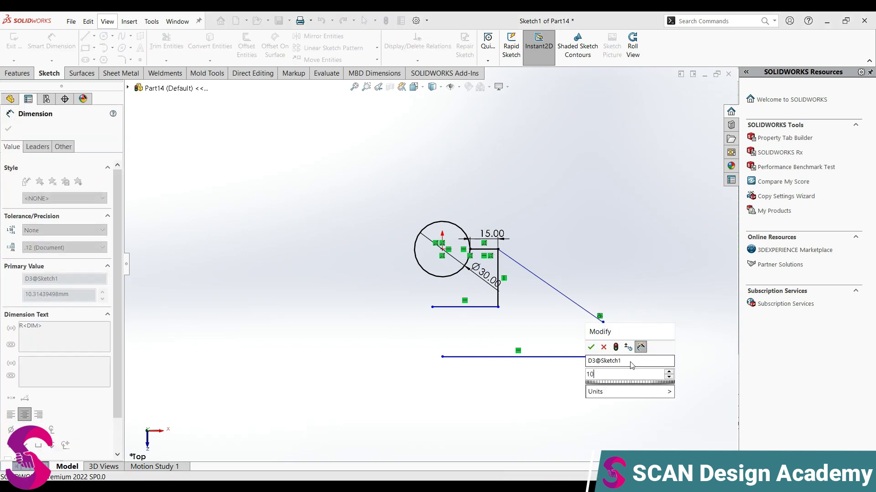
pyautogui.press('Return')
# Add a Ø12 circle centred on the R10 arc's centre
pyautogui.click(104, 36)
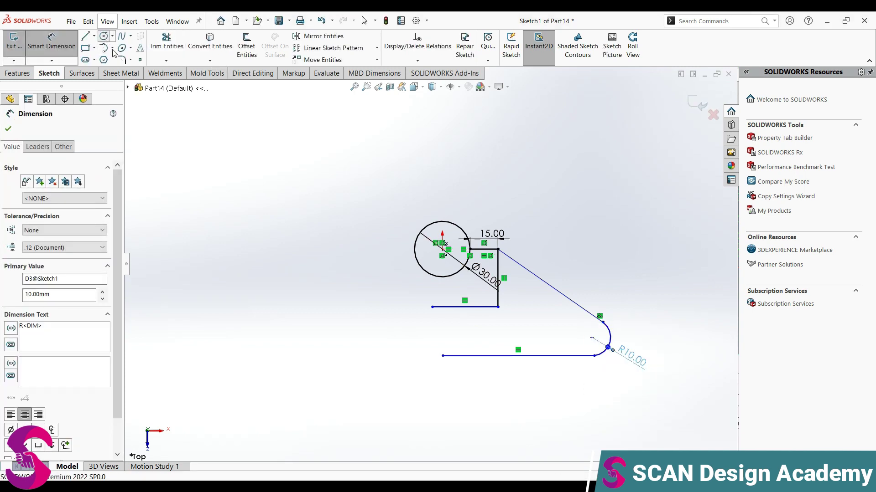
pyautogui.click(593, 338)
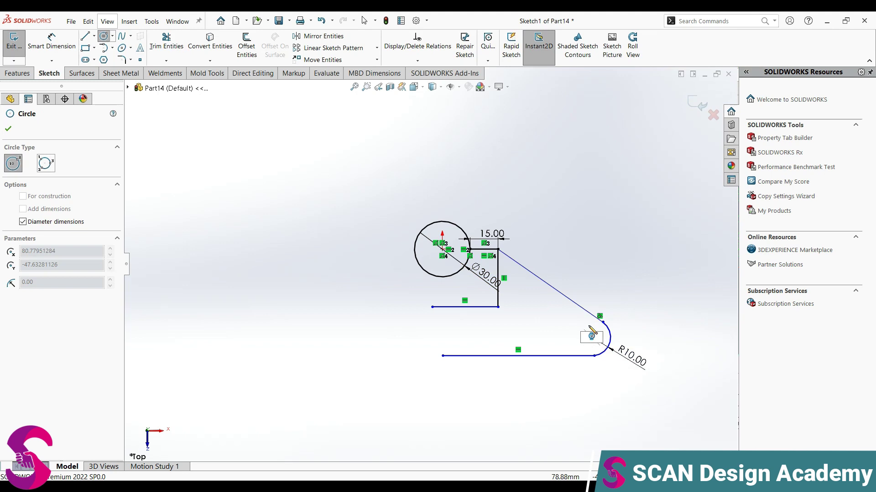
pyautogui.write('12')
pyautogui.press('Return')
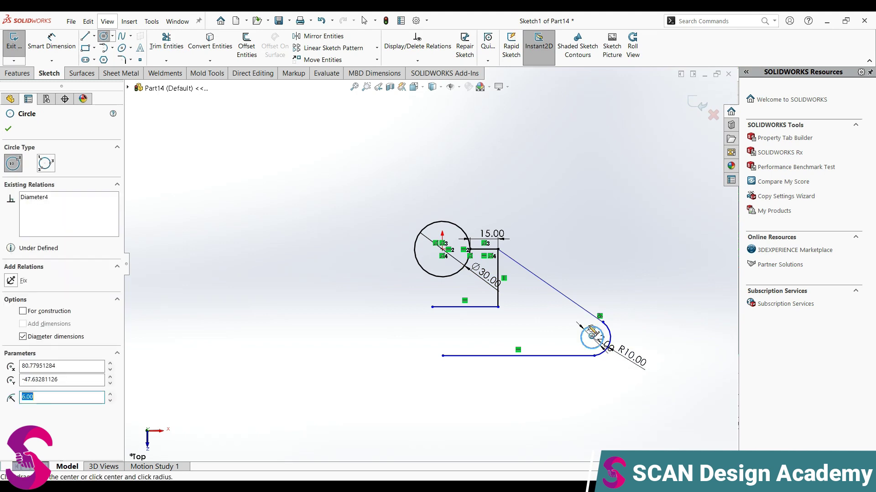
pyautogui.press('Escape')
pyautogui.click(593, 356)
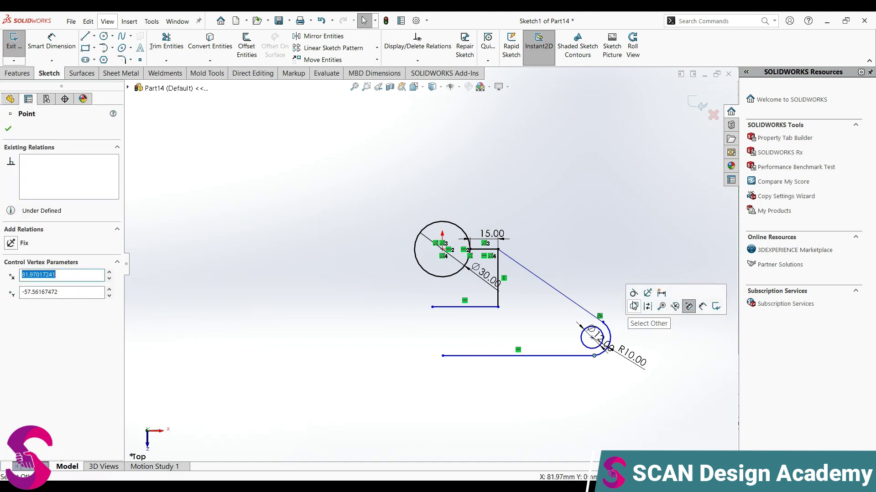
pyautogui.click(574, 334)
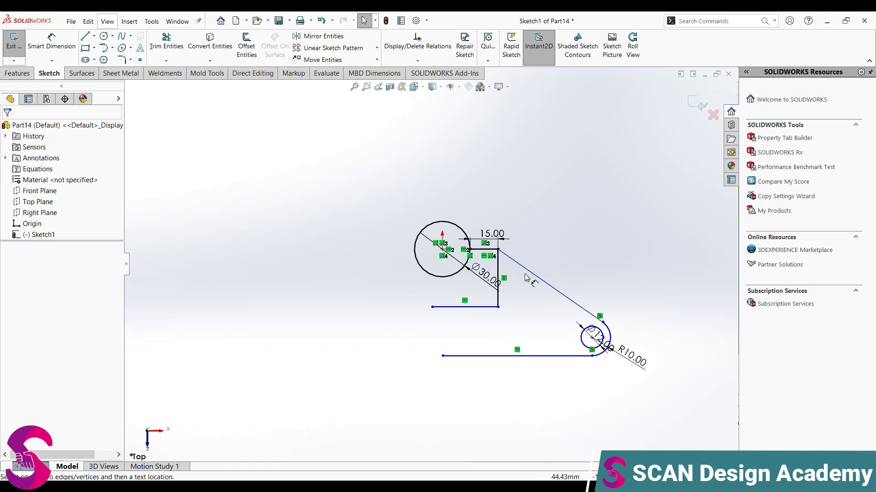
# Dimension the horizontal distance between the two circle centres to 60 mm
pyautogui.click(52, 46)
pyautogui.click(442, 249)
pyautogui.click(592, 339)
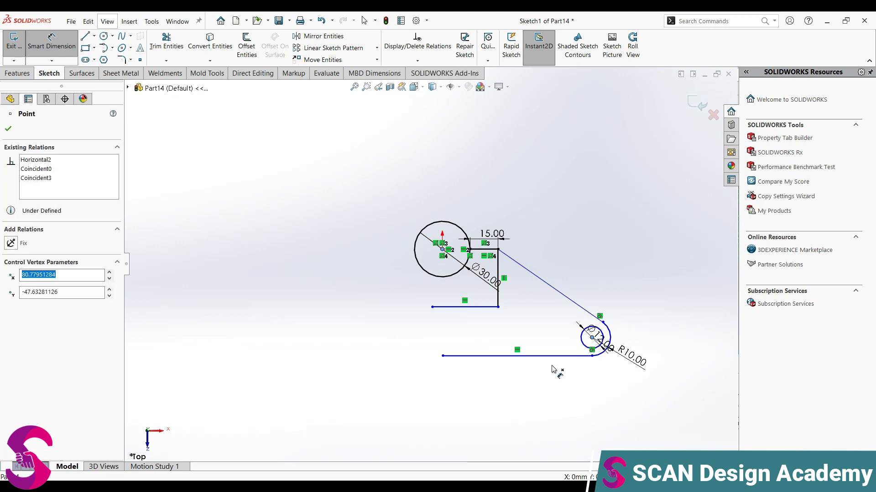
pyautogui.click(522, 392)
pyautogui.write('60')
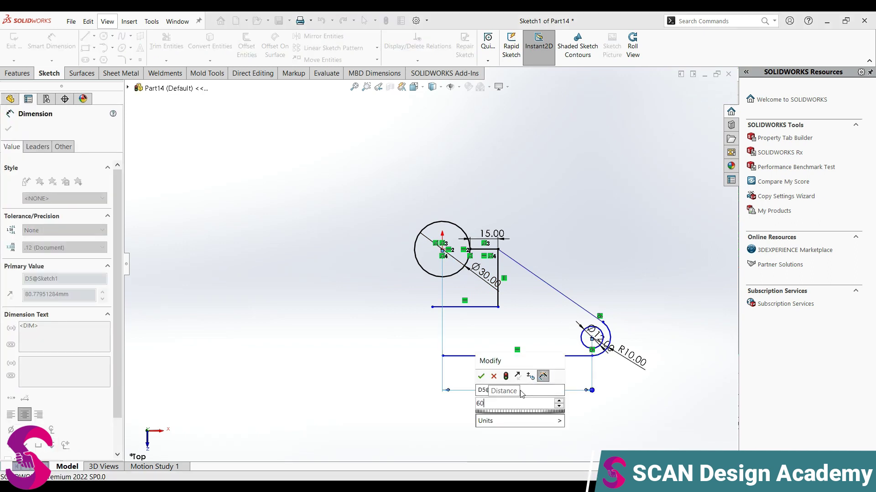
pyautogui.press('Return')
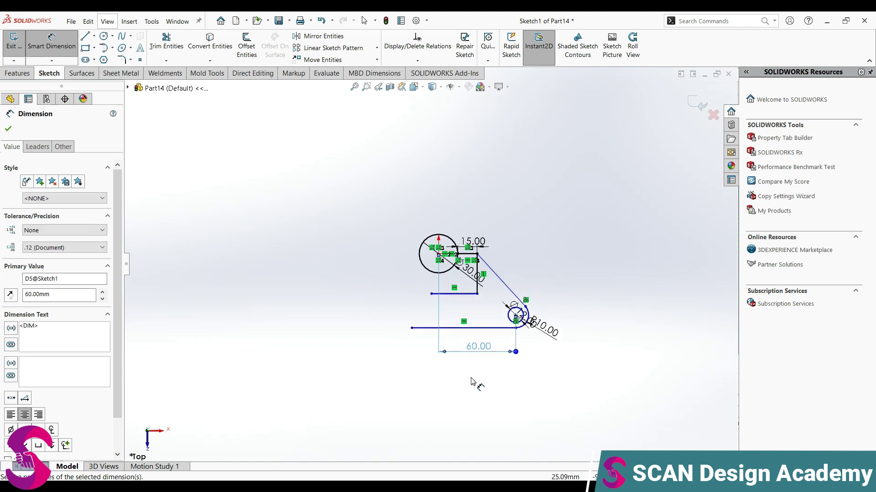
pyautogui.scroll(-2, 406, 276)
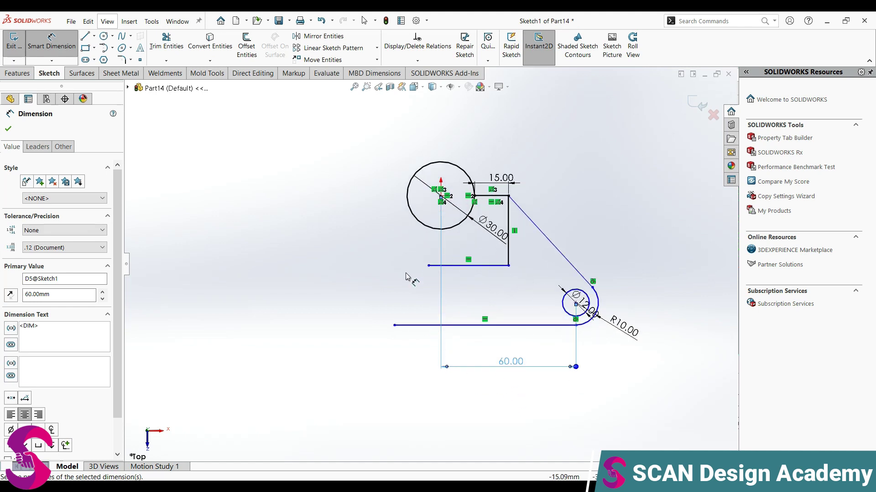
pyautogui.press('Escape')
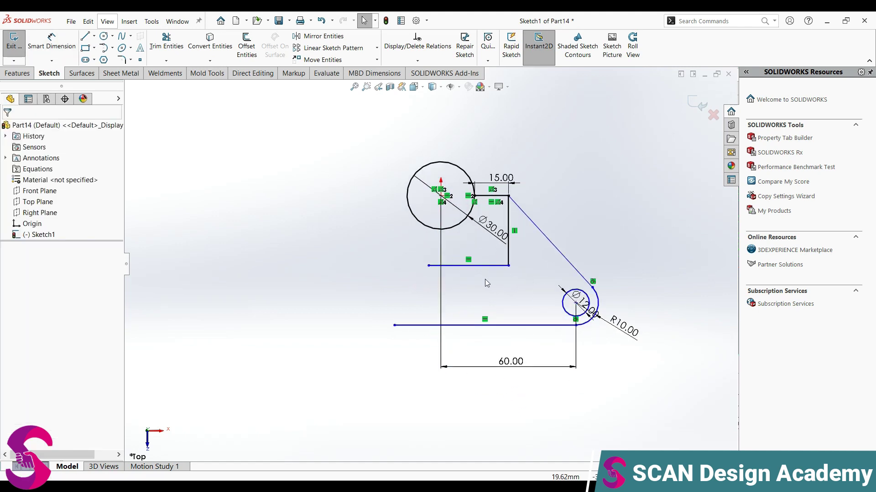
# Draw a vertical line down from the large circle's centre and attach both horizontal lines' ends to it
pyautogui.press('l')
pyautogui.click(441, 196)
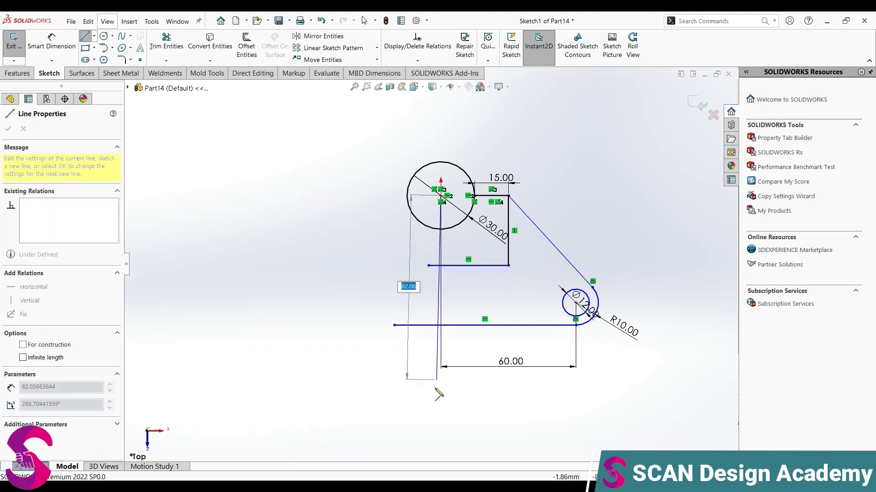
pyautogui.click(442, 422)
pyautogui.press('Escape')
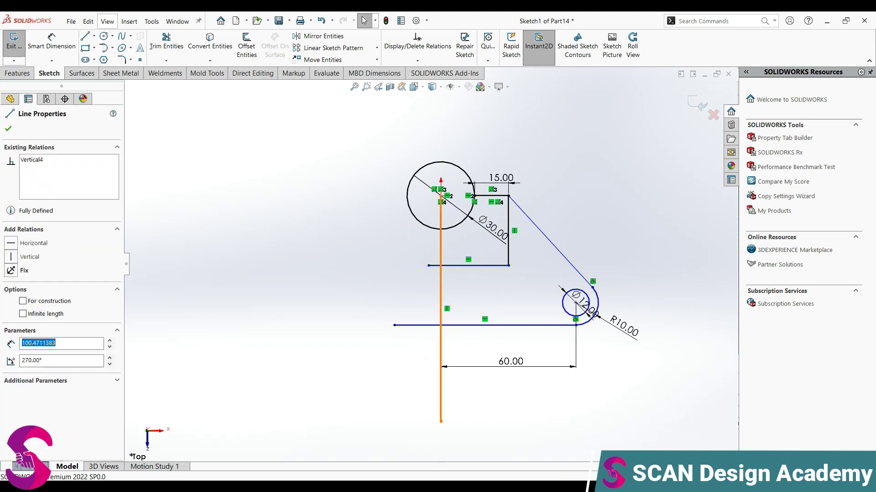
pyautogui.click(400, 362)
pyautogui.moveTo(395, 325); pyautogui.dragTo(441, 326)
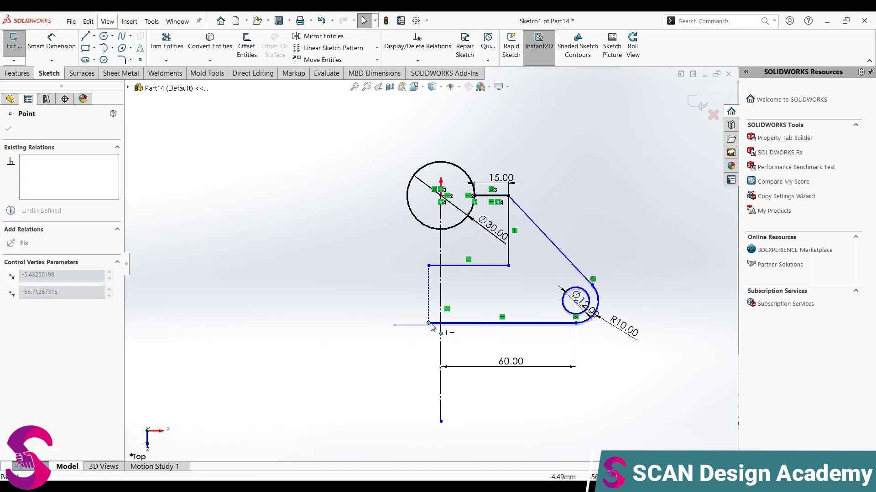
pyautogui.moveTo(428, 266); pyautogui.dragTo(441, 267)
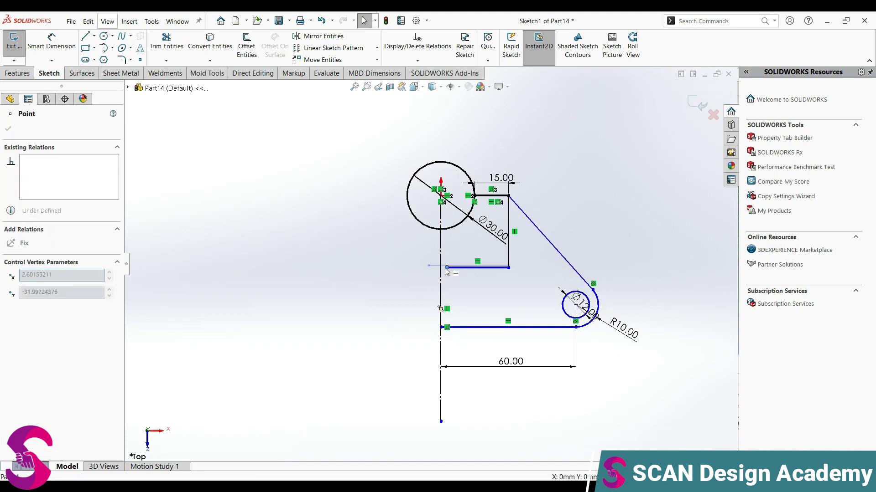
# Dimension the block's right vertical edge to 25 mm
pyautogui.moveTo(392, 383); pyautogui.dragTo(393, 234, button='right')
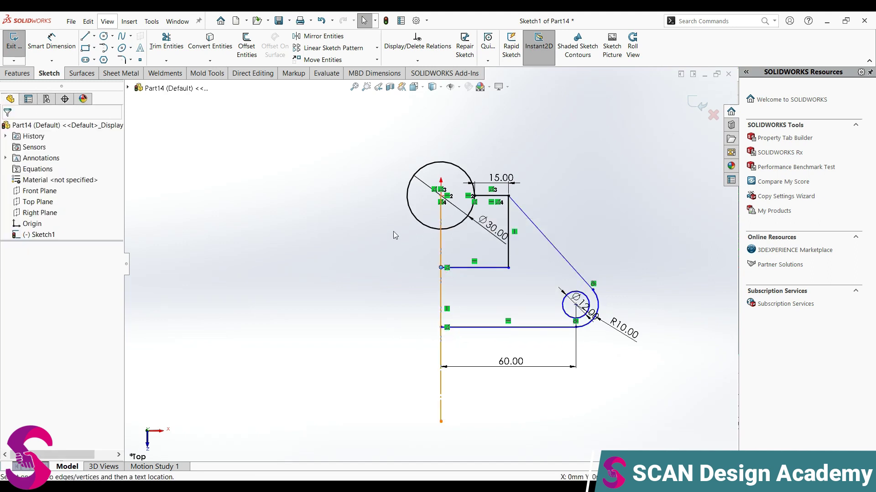
pyautogui.click(508, 249)
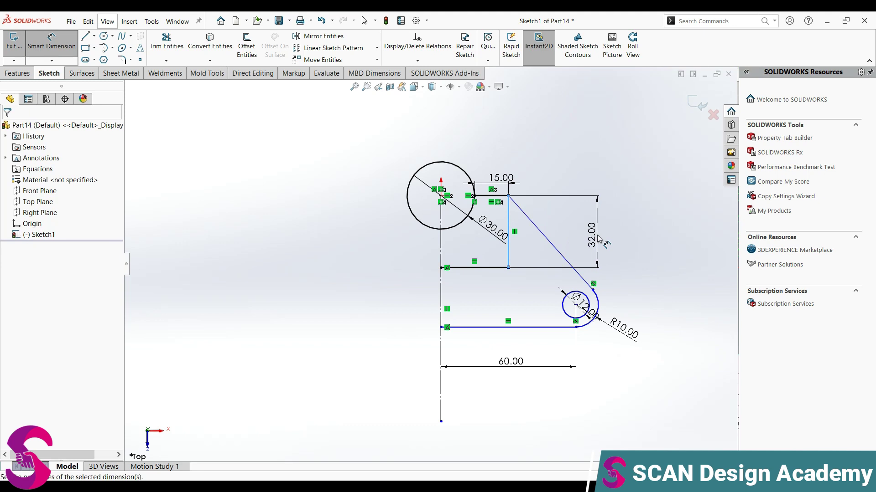
pyautogui.click(598, 239)
pyautogui.write('25')
pyautogui.press('Return')
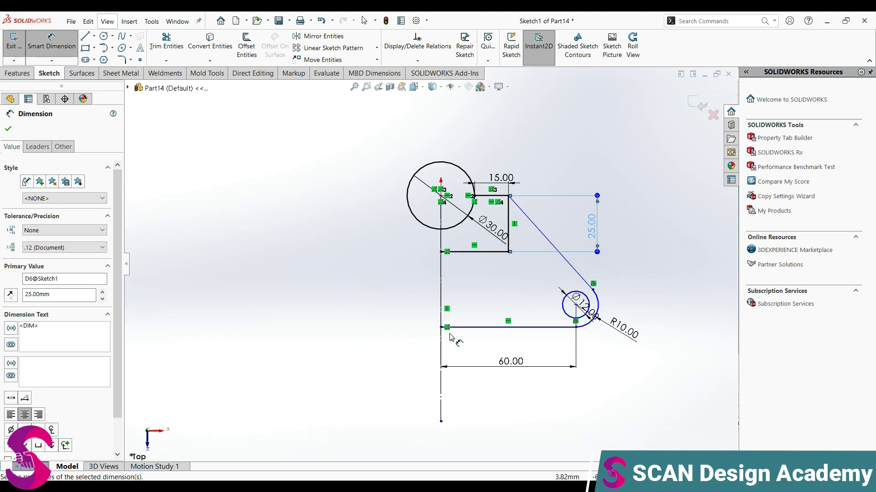
pyautogui.press('Escape')
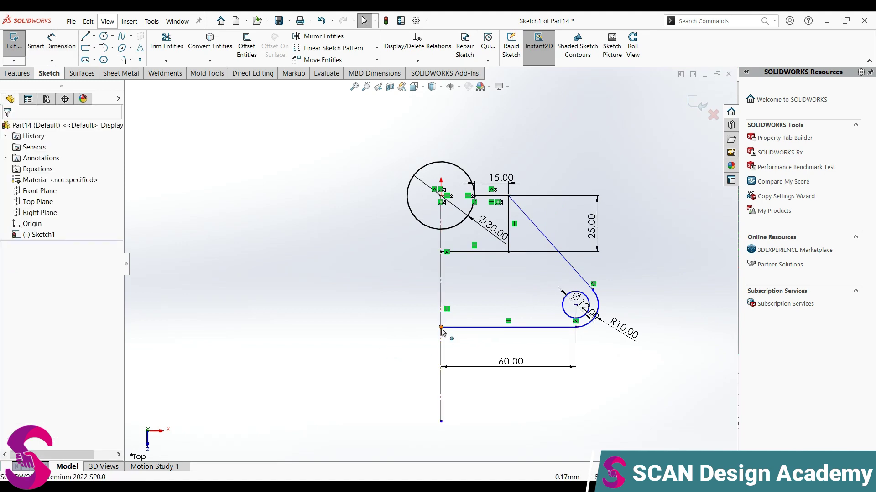
# Shorten the lower horizontal line and start a new line at its left end
pyautogui.moveTo(442, 328); pyautogui.dragTo(500, 323)
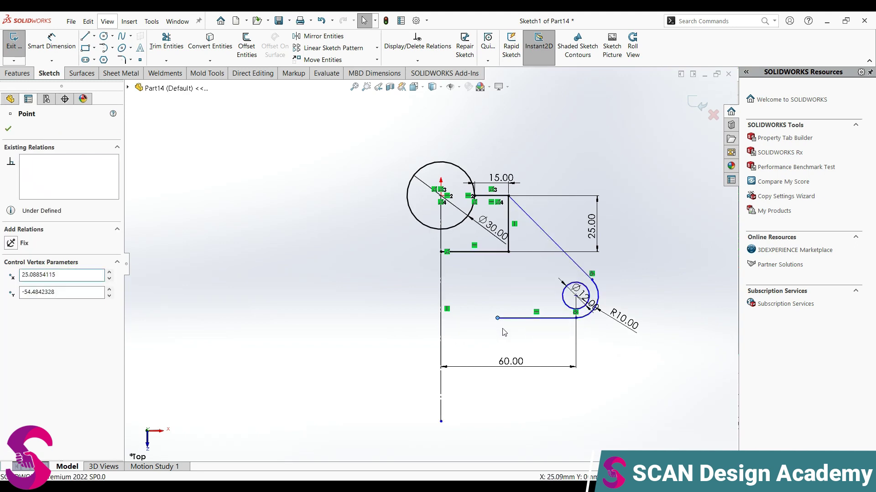
pyautogui.press('l')
pyautogui.click(497, 319)
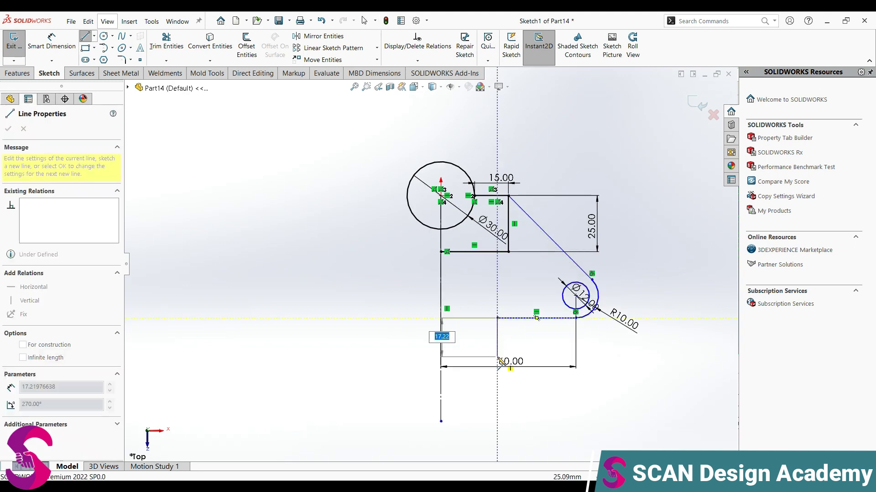
# Draw a down-left-down chain of three step lines ending on the vertical line
pyautogui.click(497, 384)
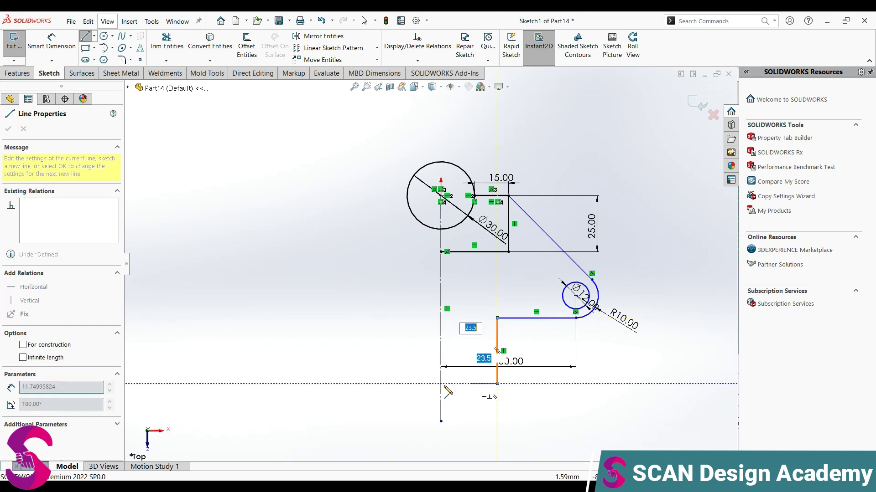
pyautogui.click(449, 383)
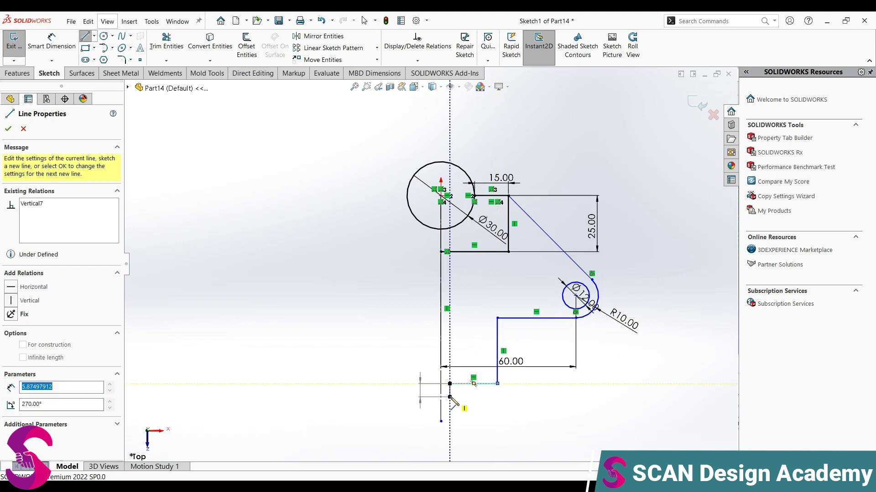
pyautogui.click(447, 398)
pyautogui.press('Escape')
pyautogui.press('Escape')
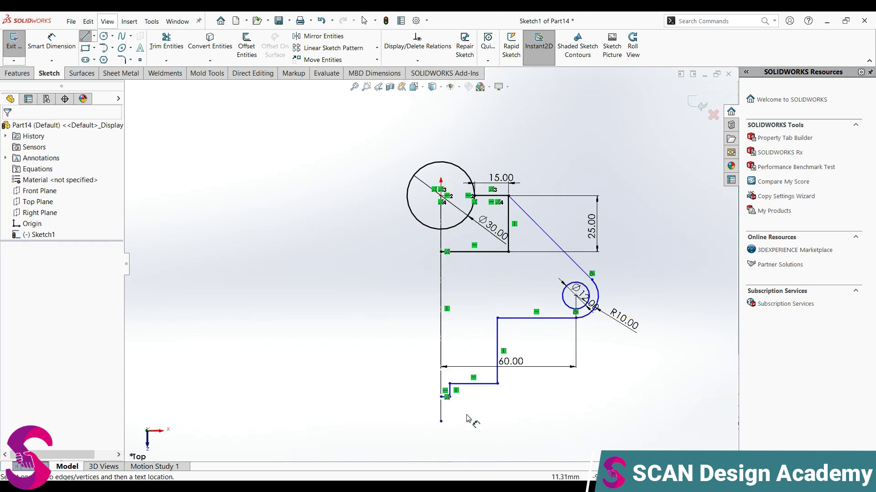
pyautogui.moveTo(468, 427); pyautogui.dragTo(470, 414, button='right')
pyautogui.scroll(-2, 470, 414)
pyautogui.scroll(-2, 442, 383)
# Dimension the short horizontal and short vertical step lines to 5 mm each
pyautogui.click(414, 342)
pyautogui.click(426, 368)
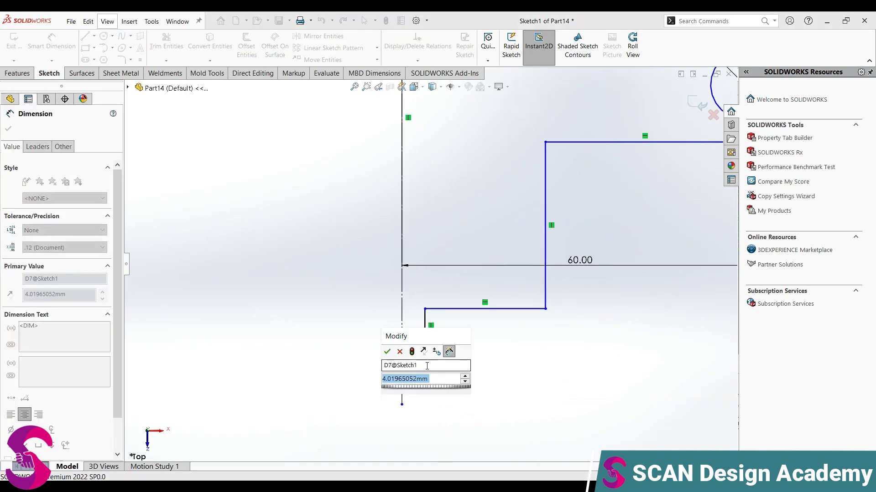
pyautogui.write('5')
pyautogui.press('Return')
pyautogui.click(431, 328)
pyautogui.click(457, 339)
pyautogui.write('5')
pyautogui.press('Return')
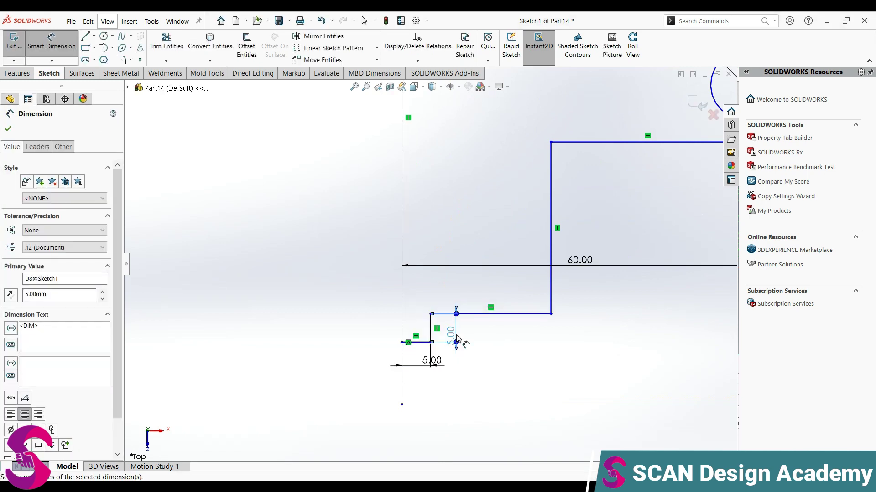
# Dimension the tall vertical step line to 20 mm
pyautogui.click(552, 288)
pyautogui.click(613, 290)
pyautogui.write('20')
pyautogui.press('Return')
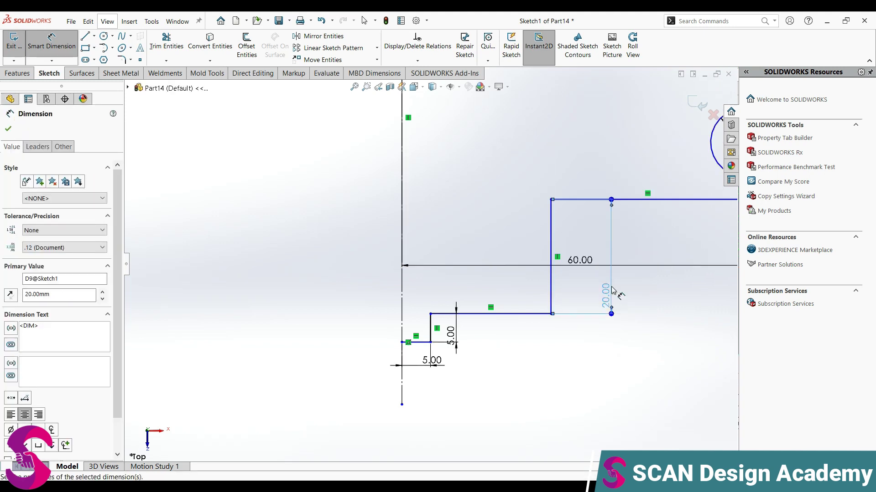
pyautogui.scroll(3, 612, 293)
pyautogui.scroll(2, 524, 273)
pyautogui.scroll(-2, 482, 223)
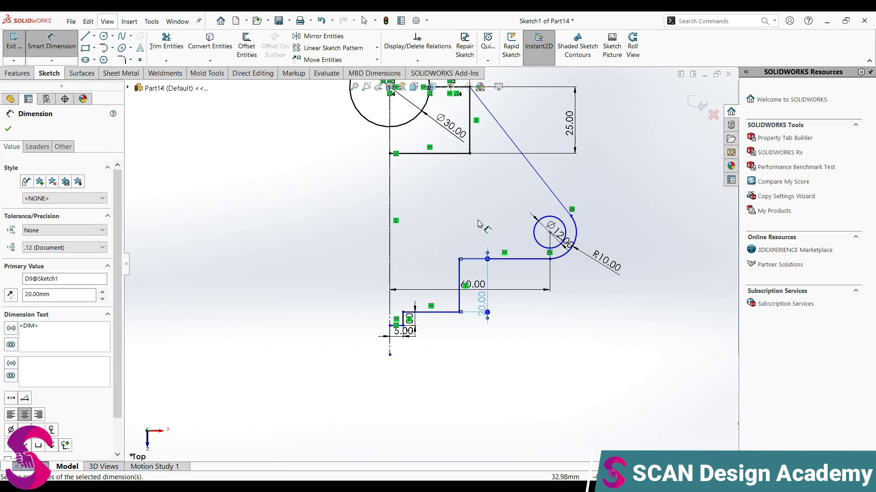
# Set 25 mm between the horizontal lines and 25 mm from the vertical centreline
pyautogui.click(510, 262)
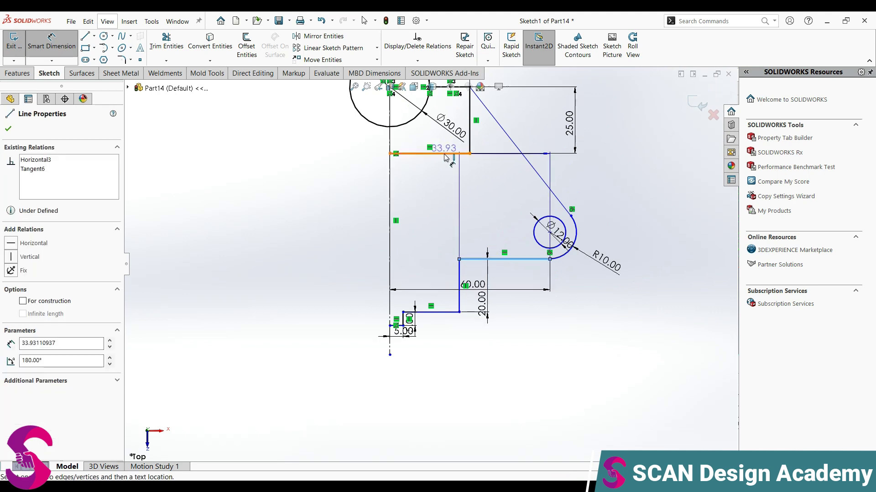
pyautogui.click(446, 155)
pyautogui.click(455, 214)
pyautogui.write('25')
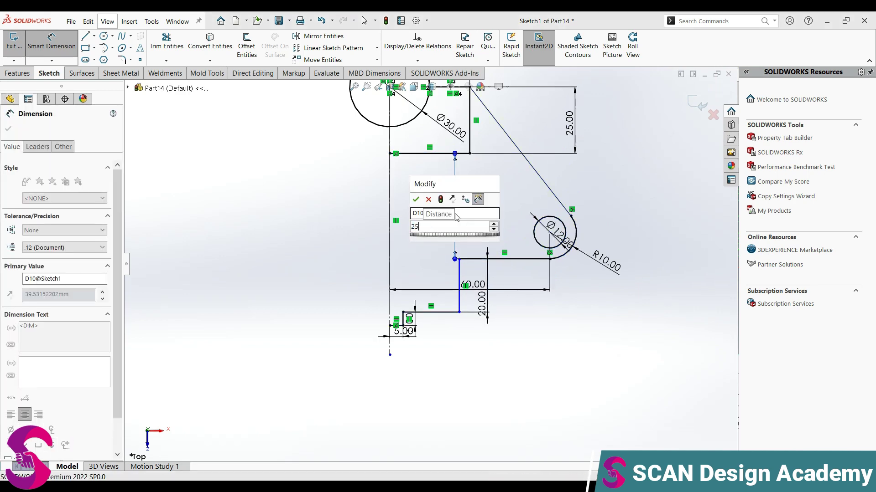
pyautogui.press('Return')
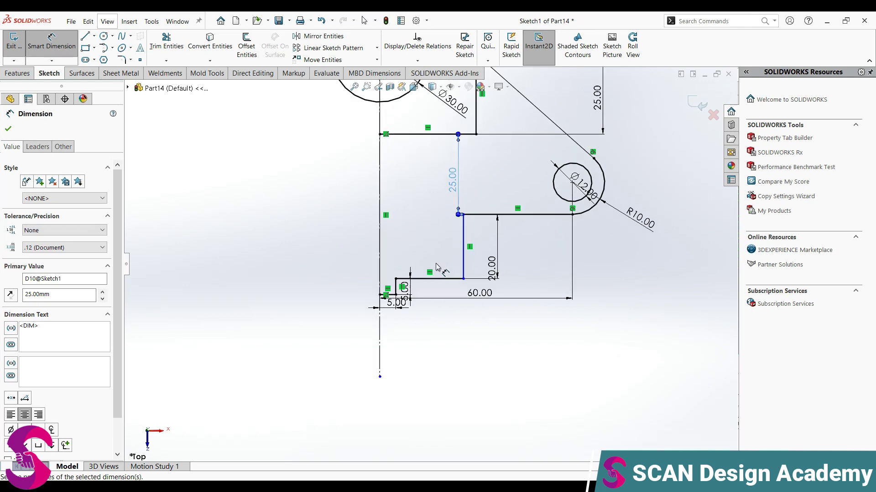
pyautogui.click(463, 266)
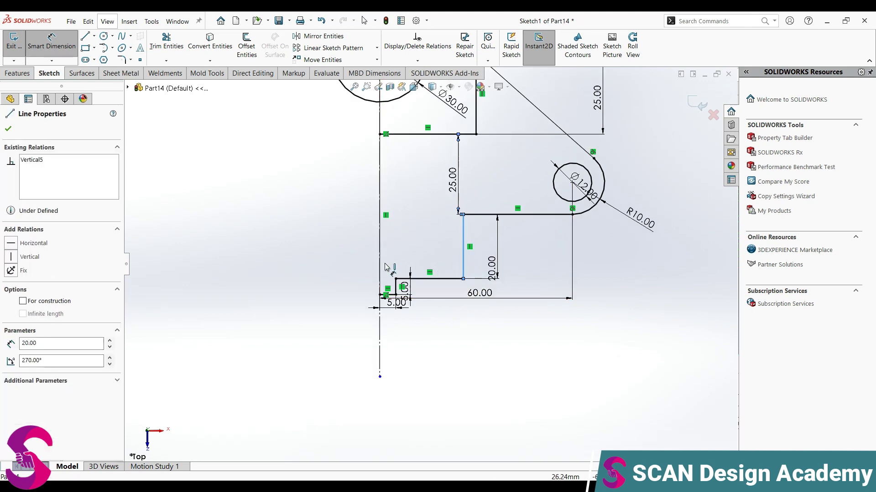
pyautogui.click(379, 267)
pyautogui.click(422, 354)
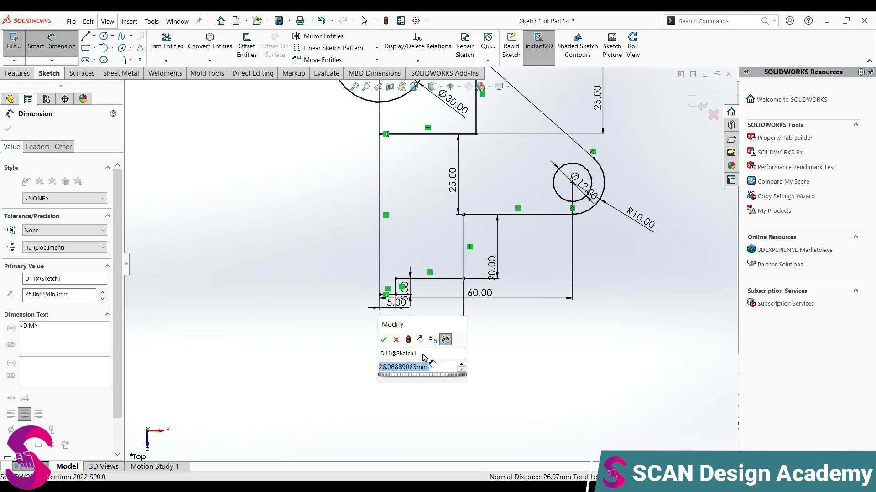
pyautogui.write('25')
pyautogui.press('Return')
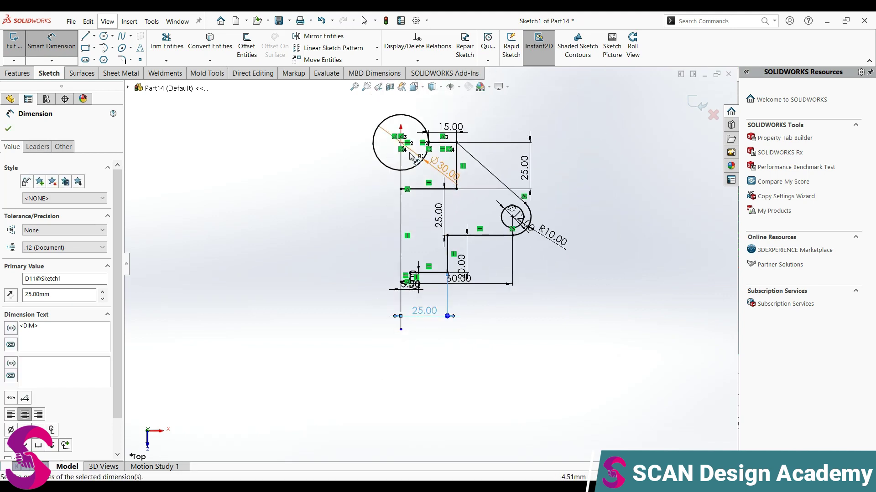
# Select the right-side lines, R10 arc and Ø12 circle as entities to mirror
pyautogui.click(340, 36)
pyautogui.click(463, 150)
pyautogui.click(480, 194)
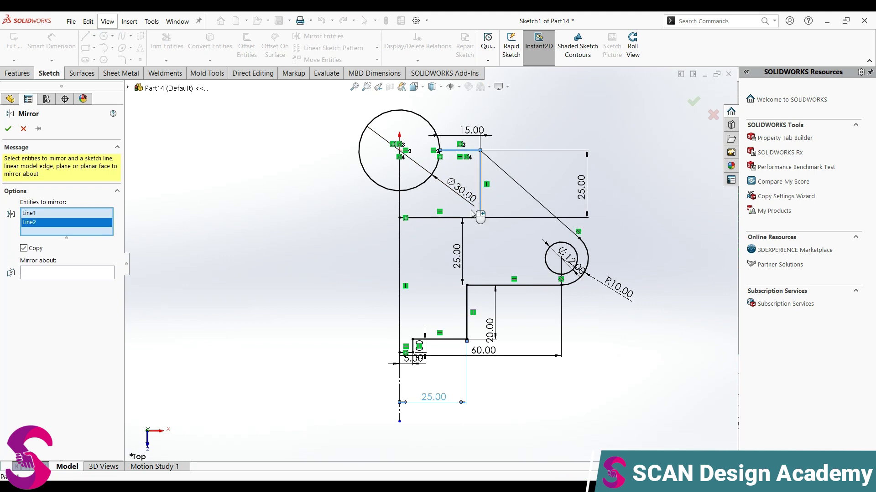
pyautogui.click(464, 218)
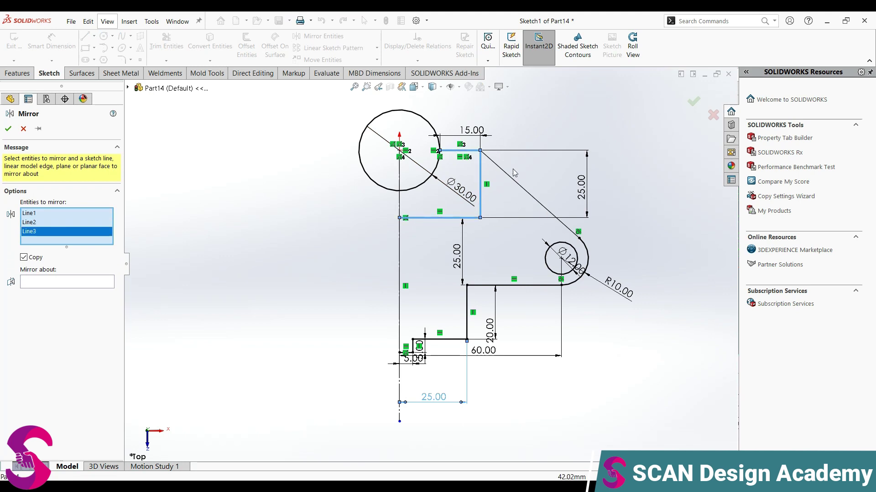
pyautogui.click(570, 230)
pyautogui.click(585, 248)
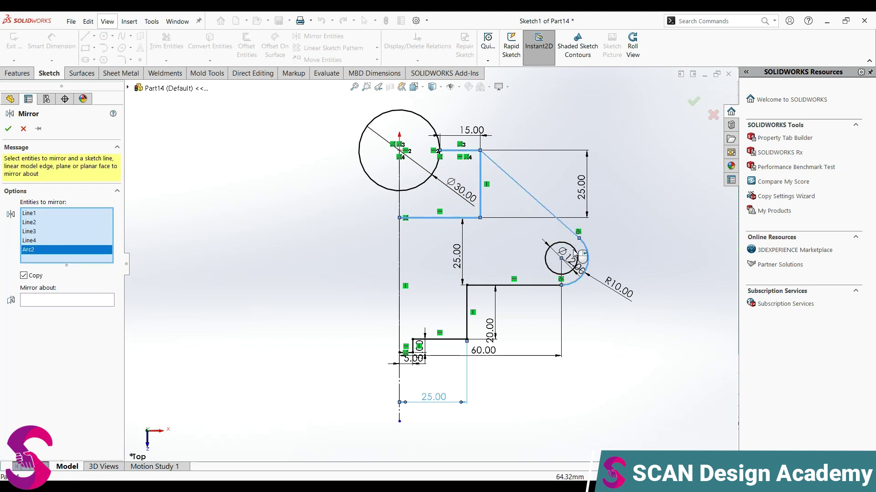
pyautogui.click(576, 253)
pyautogui.click(517, 285)
pyautogui.click(467, 310)
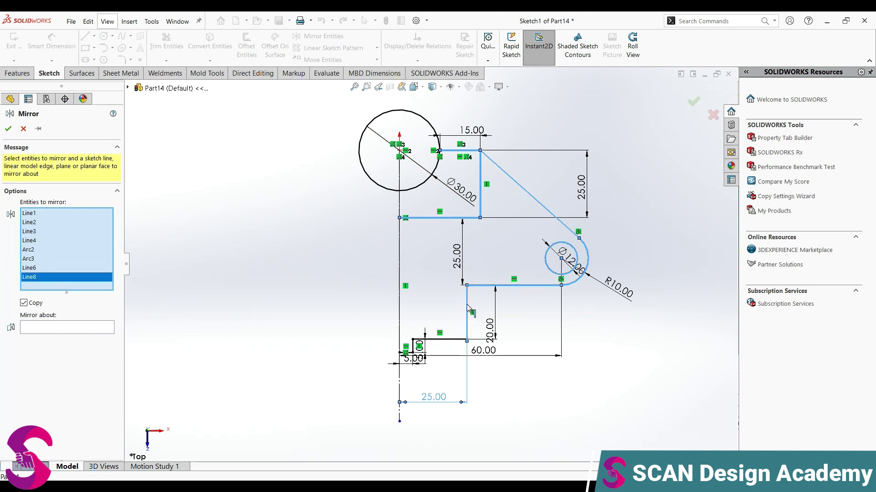
pyautogui.click(450, 340)
pyautogui.moveTo(338, 287); pyautogui.dragTo(453, 376)
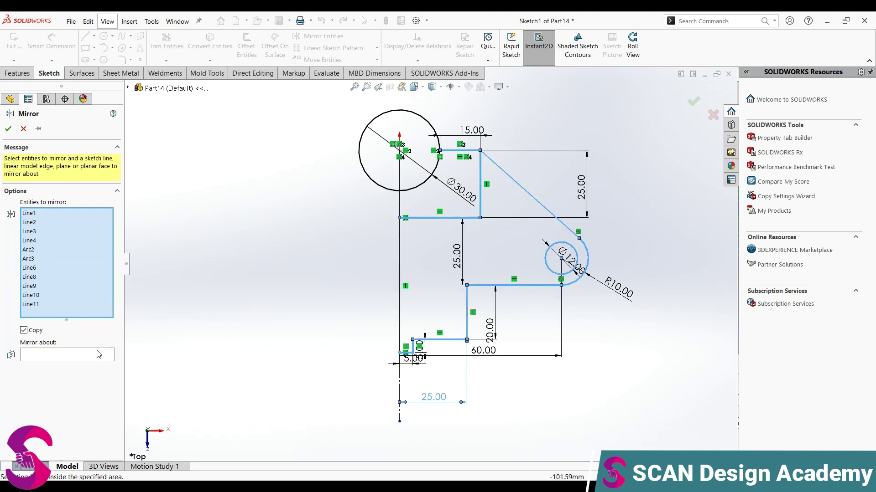
# Mirror the selected entities about the vertical centreline
pyautogui.click(95, 356)
pyautogui.click(399, 393)
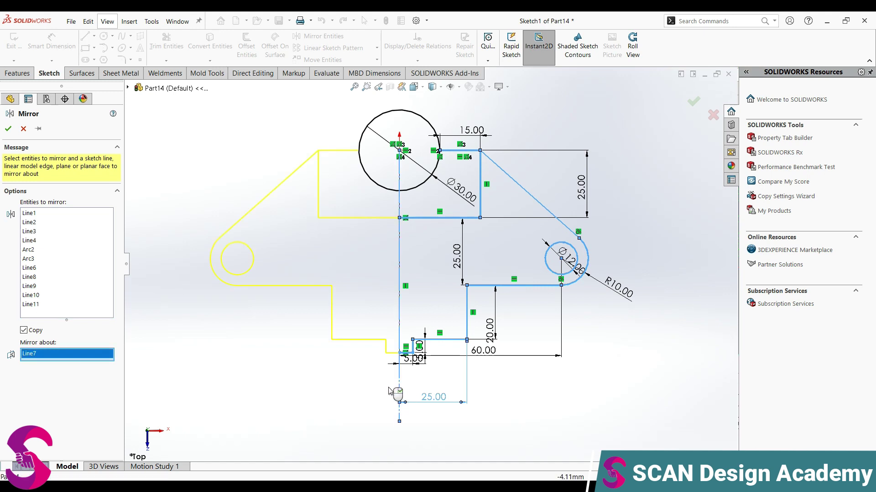
pyautogui.click(8, 129)
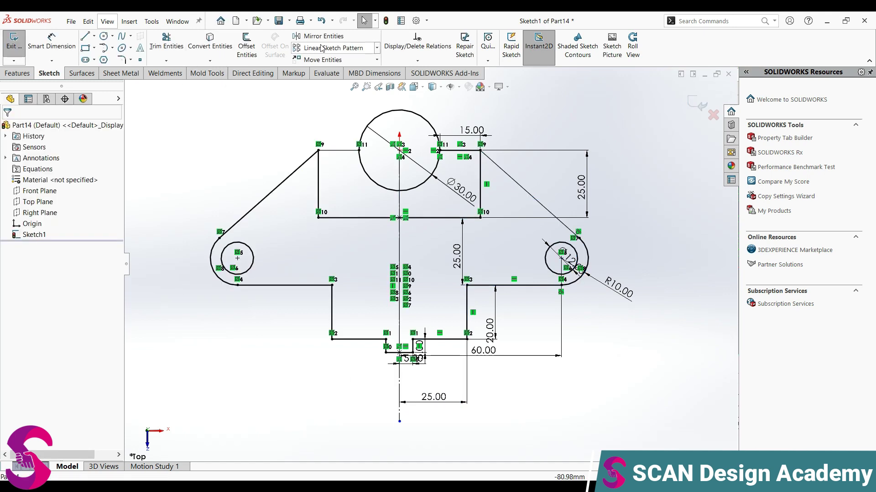
pyautogui.click(166, 42)
# Trim the Ø30 circle's top arc and extrude the profile 10 mm into a base plate
pyautogui.click(381, 115)
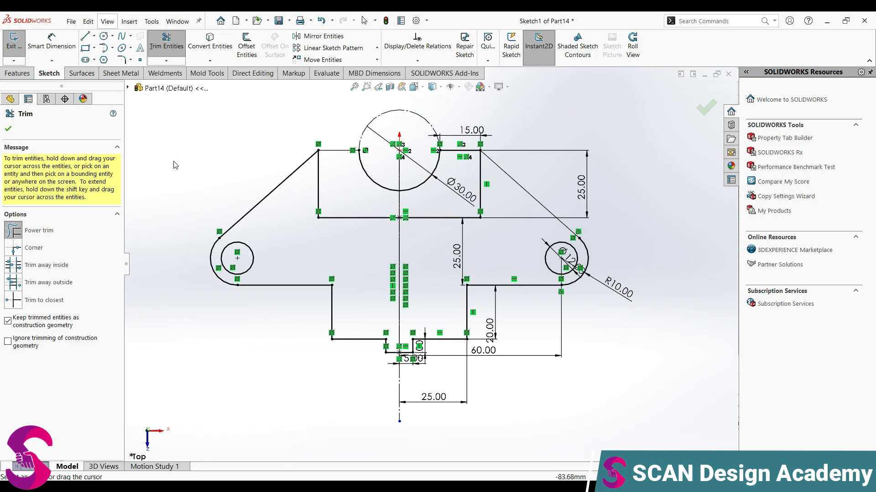
pyautogui.click(17, 73)
pyautogui.click(19, 45)
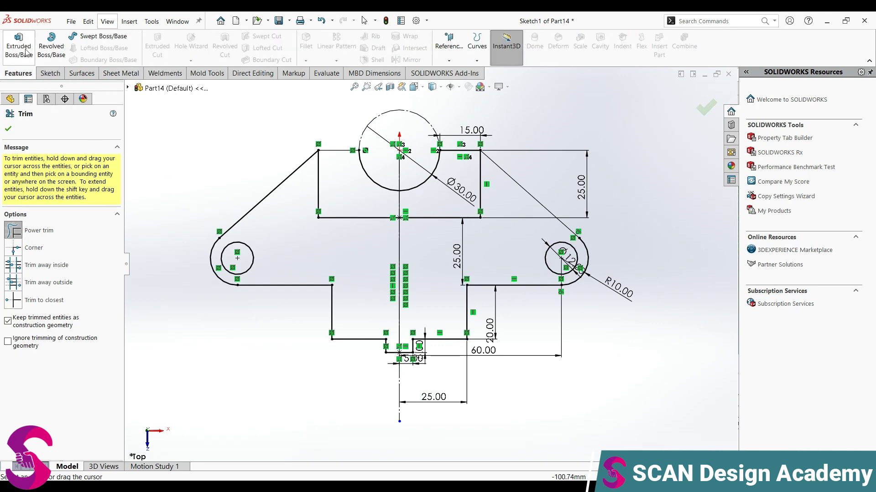
pyautogui.click(368, 280)
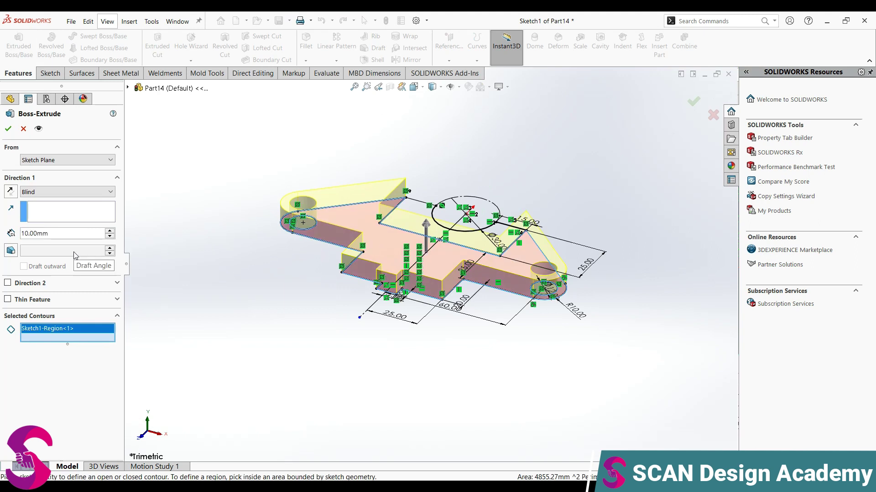
pyautogui.click(9, 129)
pyautogui.click(44, 257)
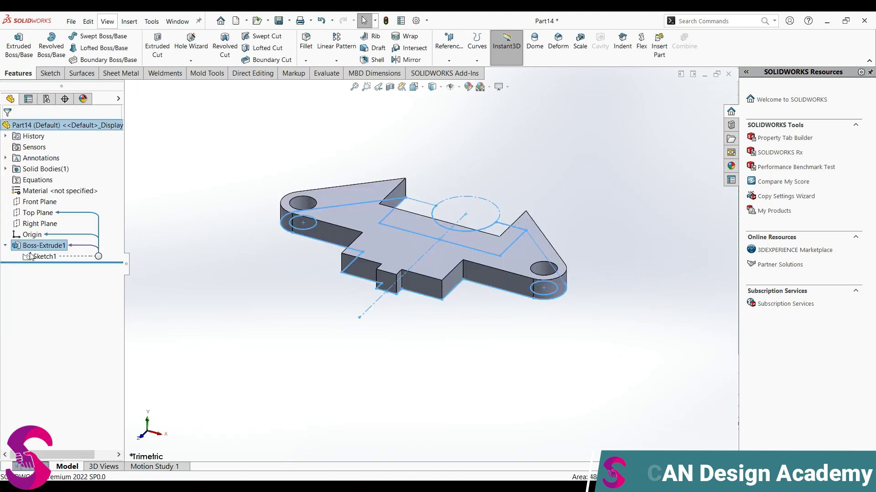
# Extrude the central rectangle region of Sketch1 35 mm into an upright block
pyautogui.click(32, 61)
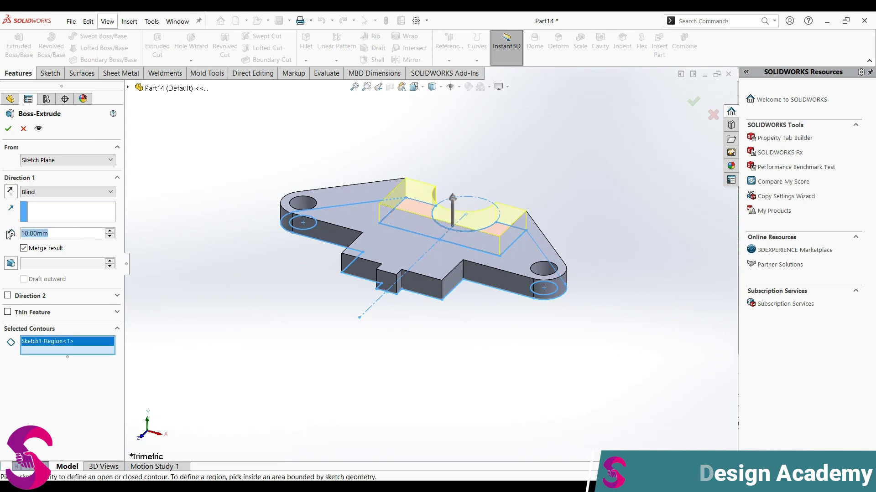
pyautogui.write('35')
pyautogui.press('Return')
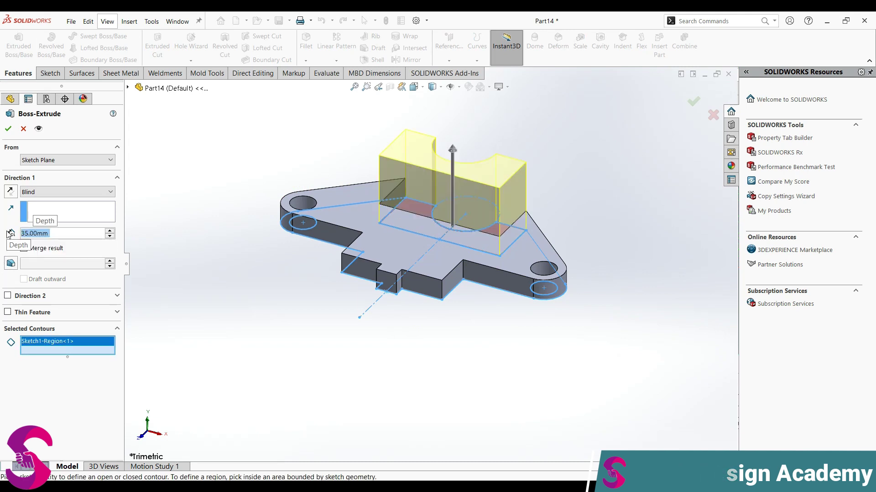
pyautogui.click(9, 130)
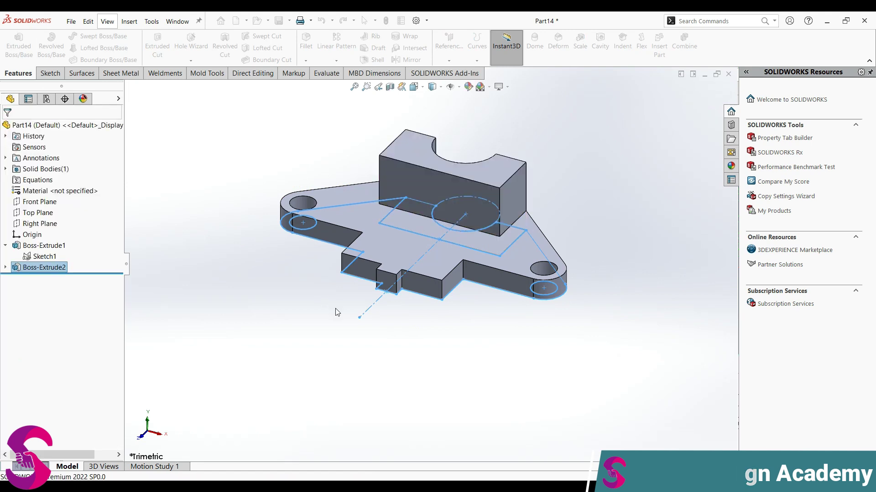
# Sketch a slanted line on the Right Plane from the block's top corner to the plate
pyautogui.click(40, 202)
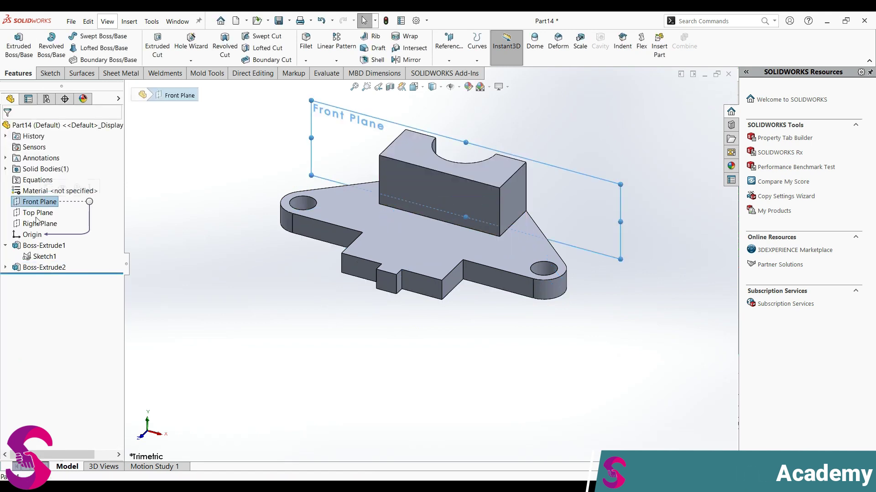
pyautogui.click(39, 223)
pyautogui.click(42, 210)
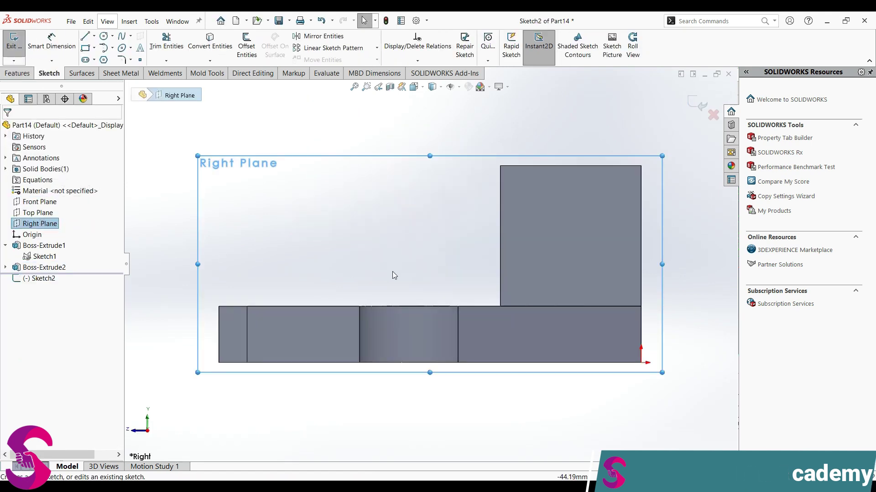
pyautogui.click(85, 36)
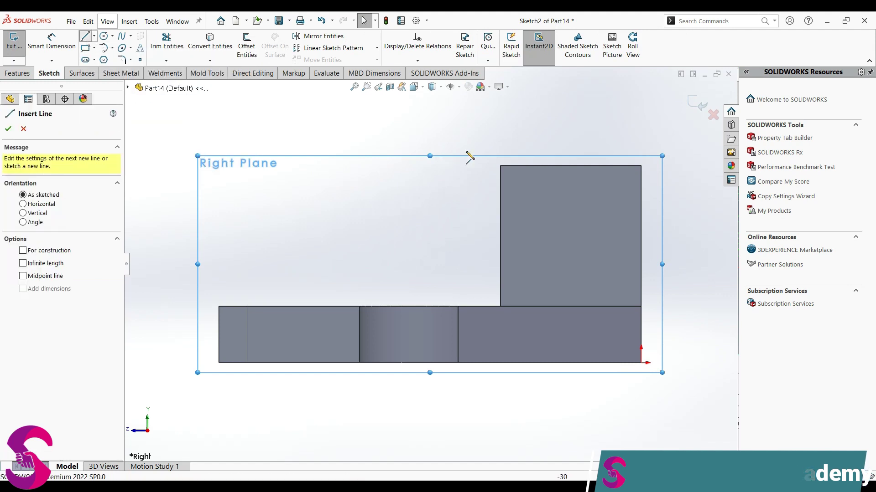
pyautogui.click(500, 166)
pyautogui.click(386, 305)
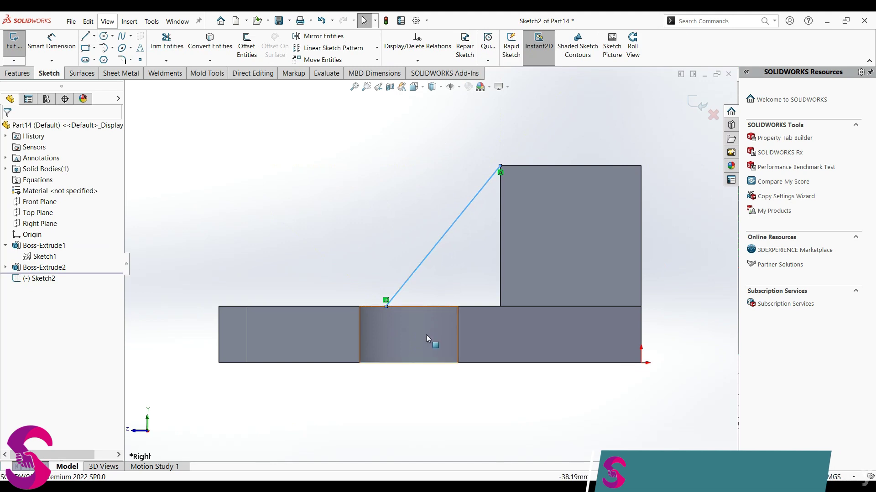
# Dimension the slanted line's horizontal span to 40 mm
pyautogui.press('d')
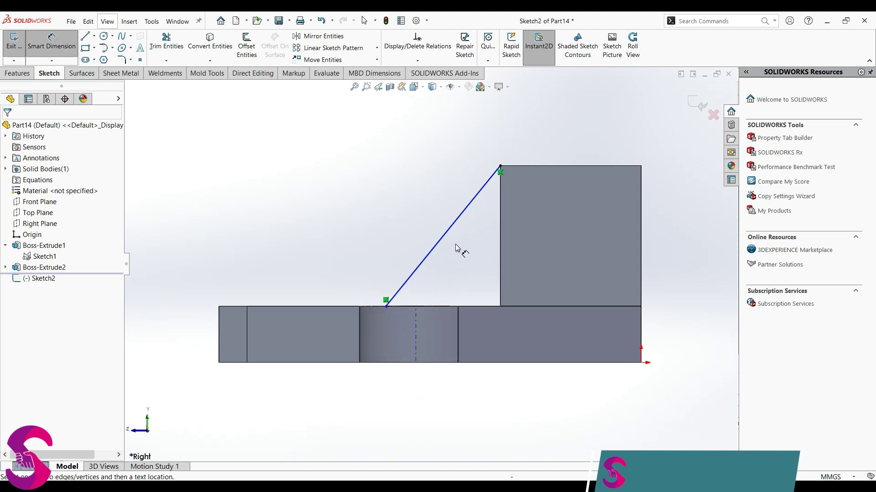
pyautogui.click(440, 248)
pyautogui.click(461, 394)
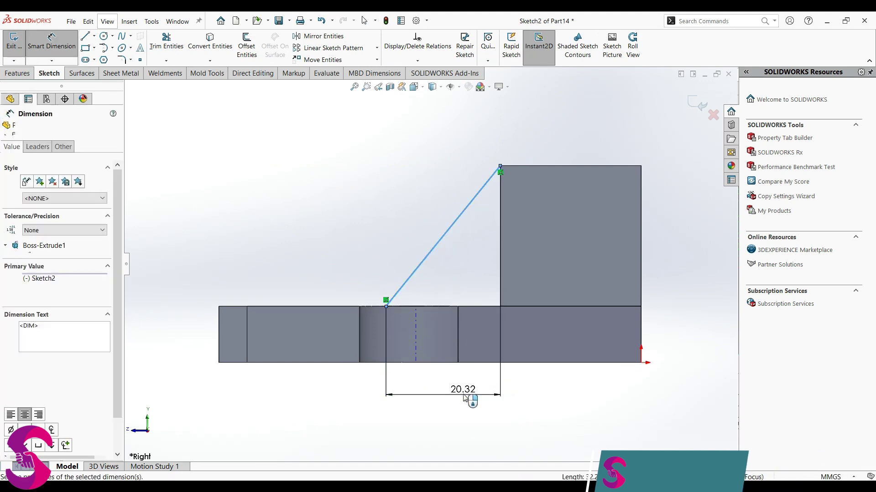
pyautogui.write('40')
pyautogui.press('Return')
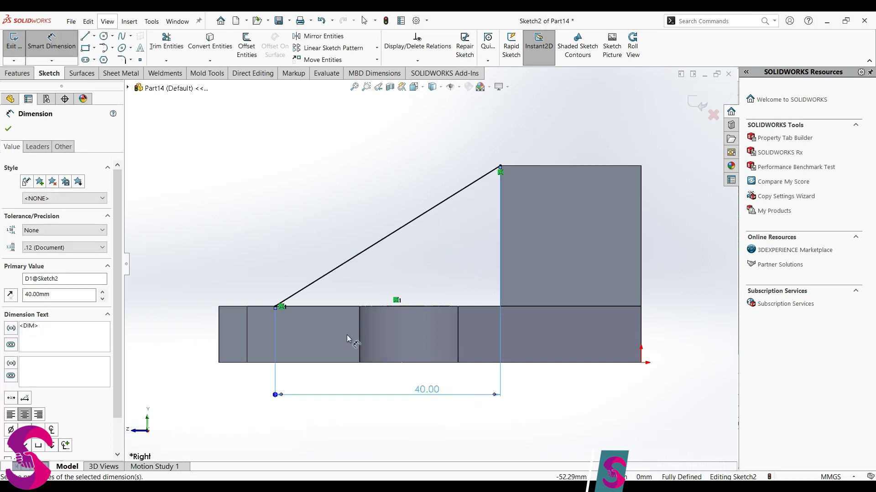
pyautogui.press('f')
pyautogui.click(18, 75)
pyautogui.click(375, 37)
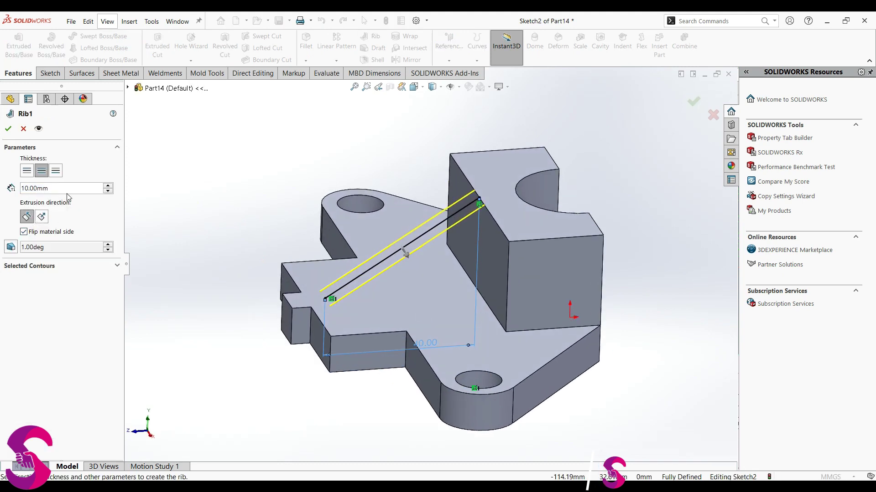
# Confirm the 10 mm rib, then orbit and snap to isometric to inspect the finished bracket
pyautogui.click(8, 129)
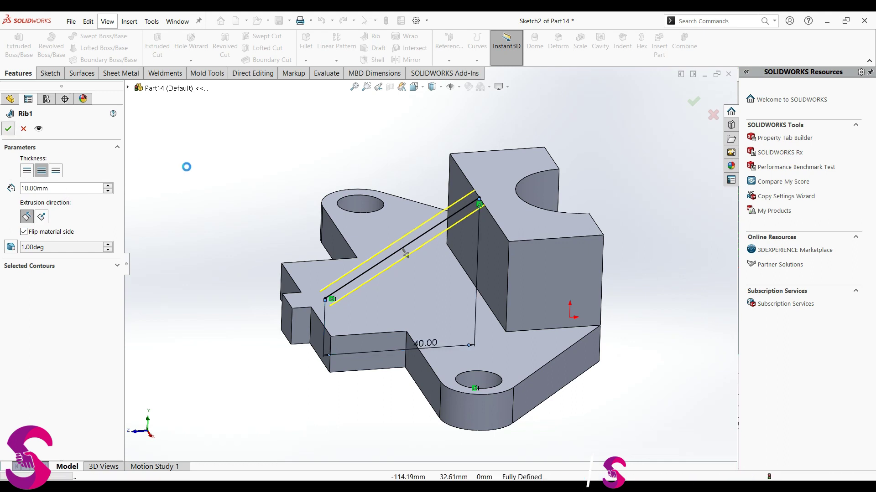
pyautogui.moveTo(253, 222); pyautogui.dragTo(393, 336, button='middle')
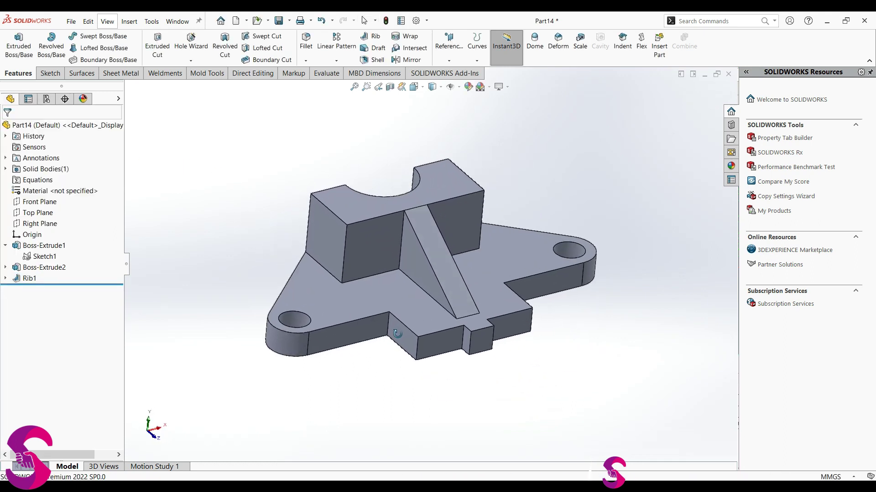
pyautogui.press('space')
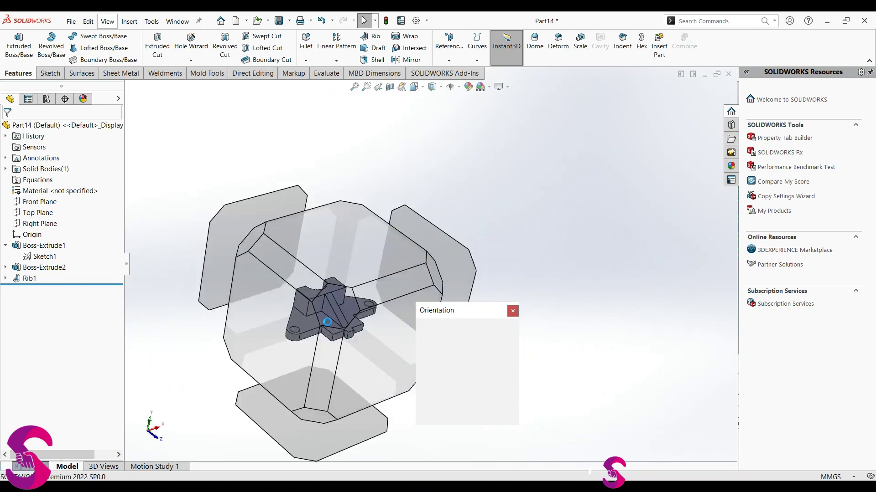
pyautogui.click(324, 319)
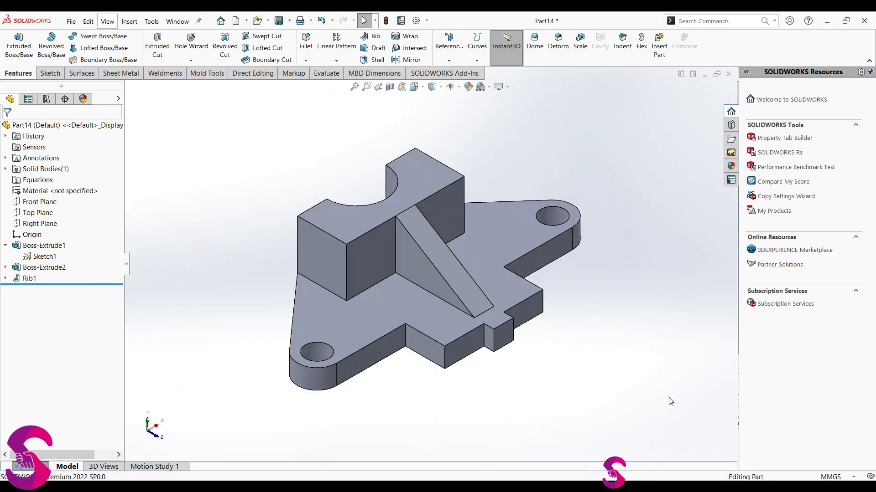